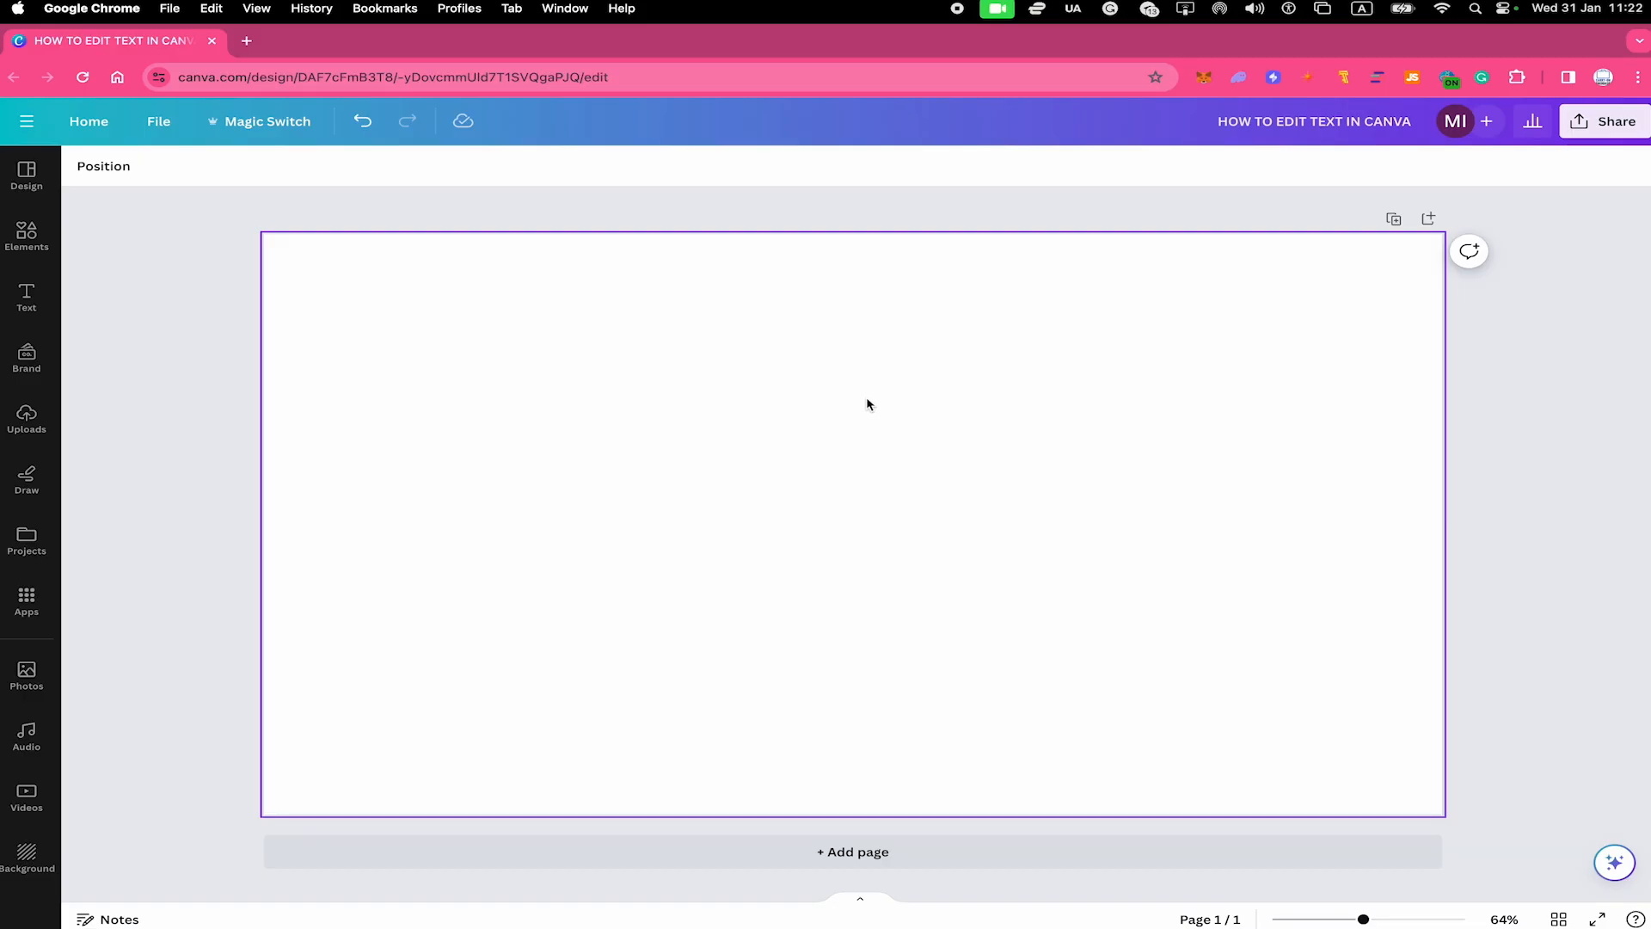
# Add a text box to the blank page, enlarge it and adjust the width of its frame
pyautogui.press('t')
pyautogui.press('Escape')
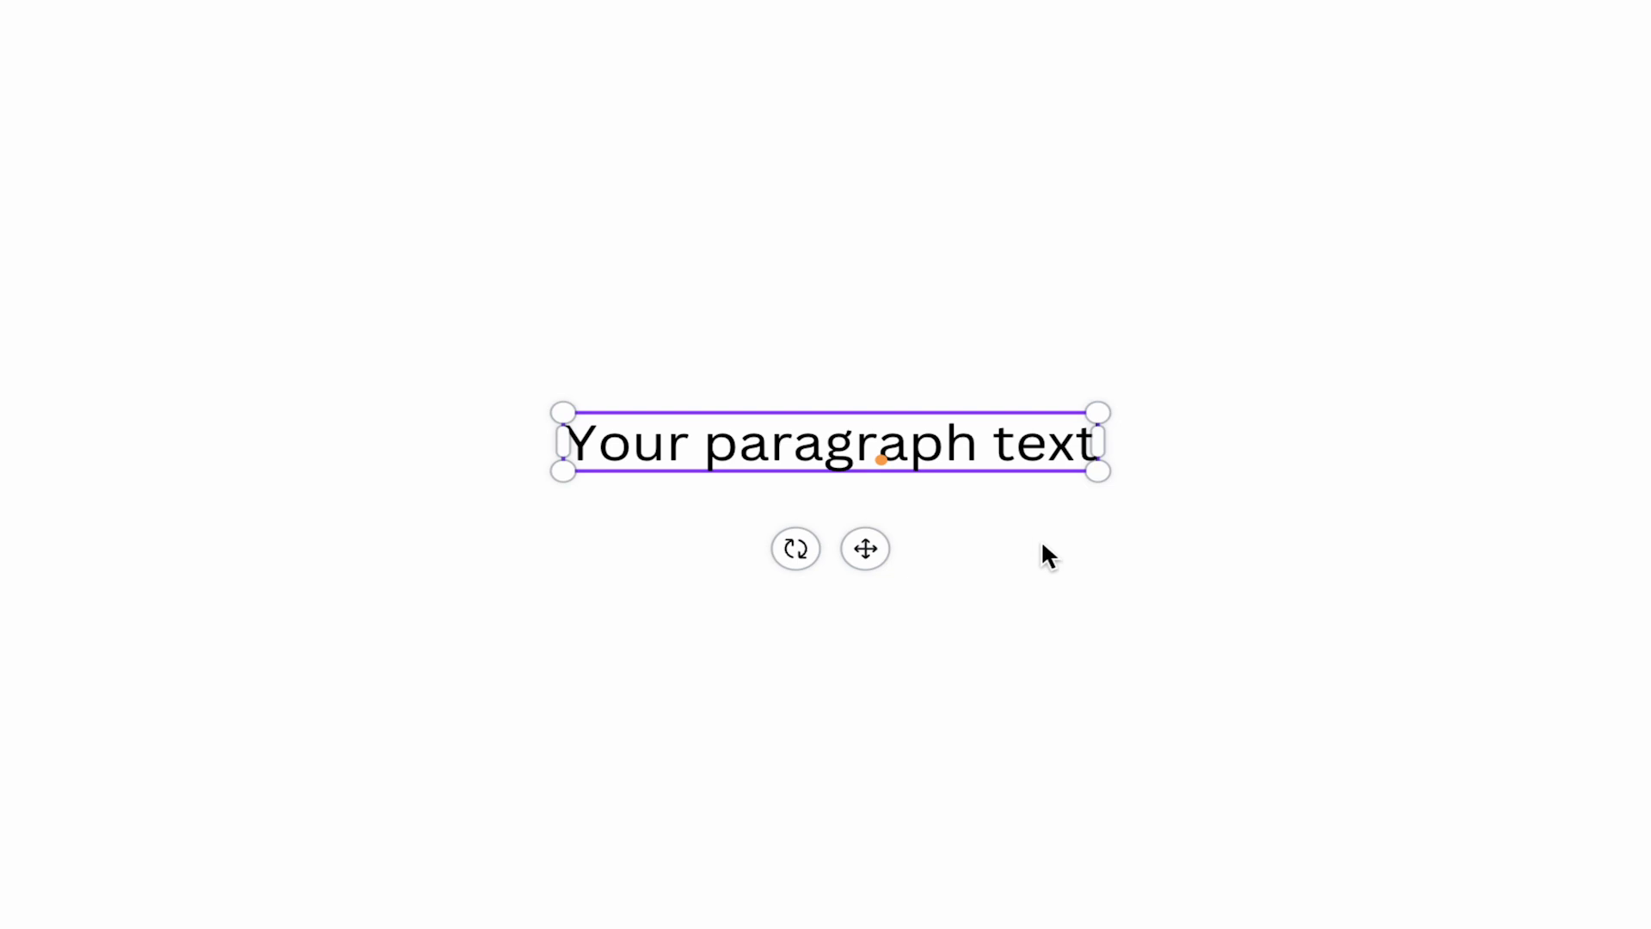
pyautogui.moveTo(1101, 411); pyautogui.dragTo(1169, 404)
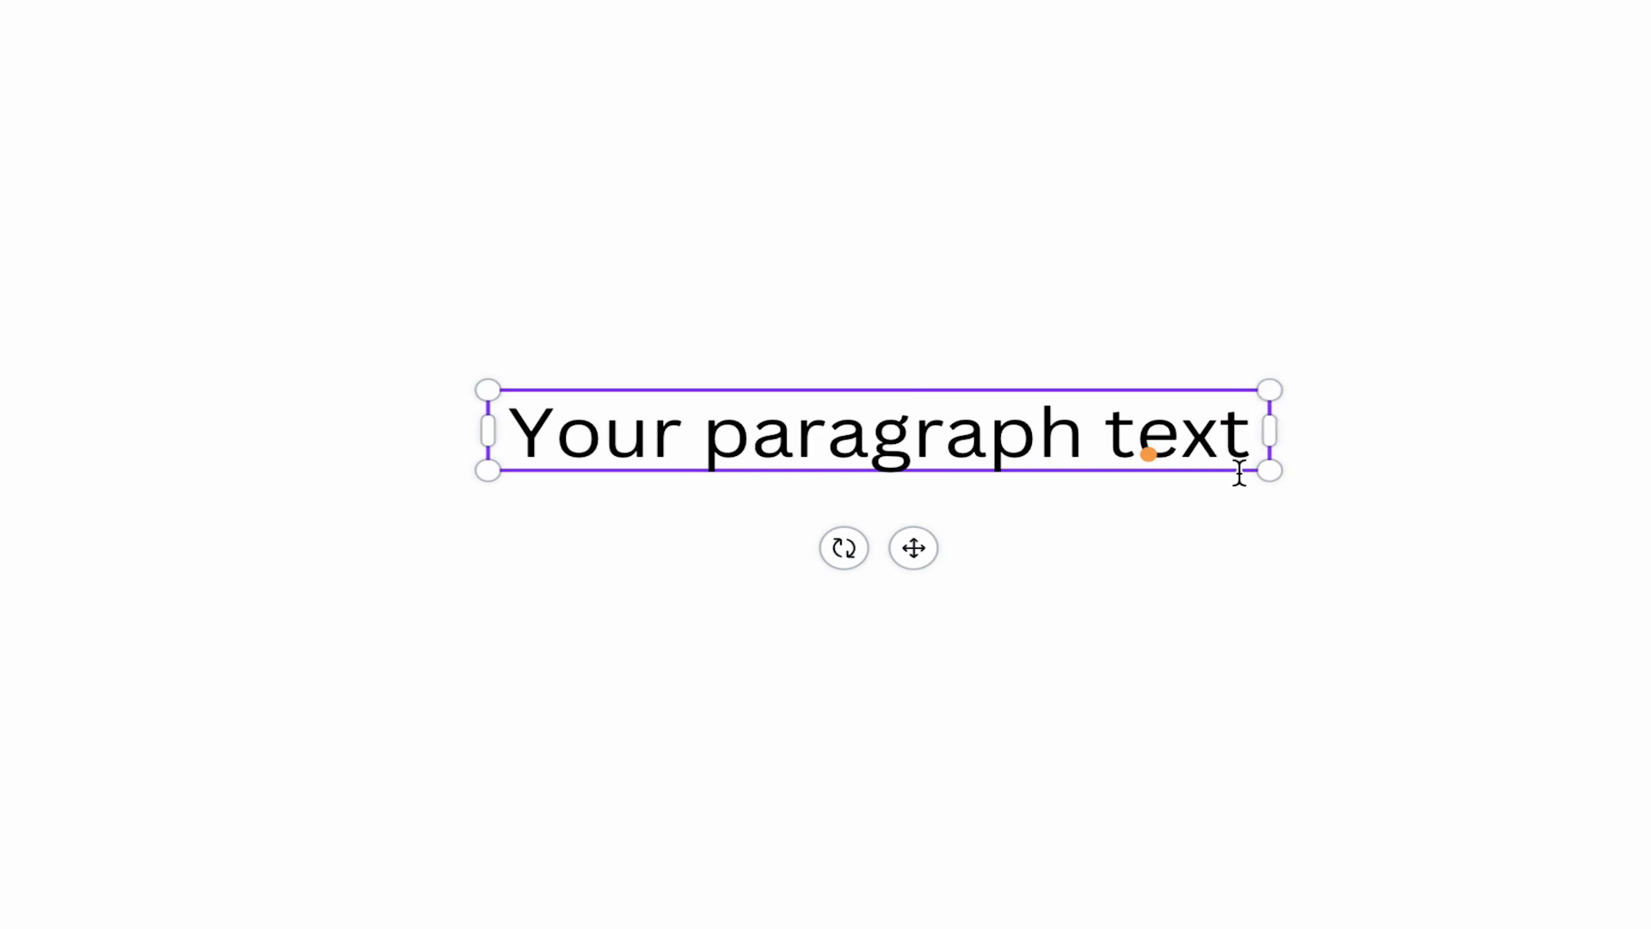
pyautogui.moveTo(1270, 428); pyautogui.dragTo(601, 490)
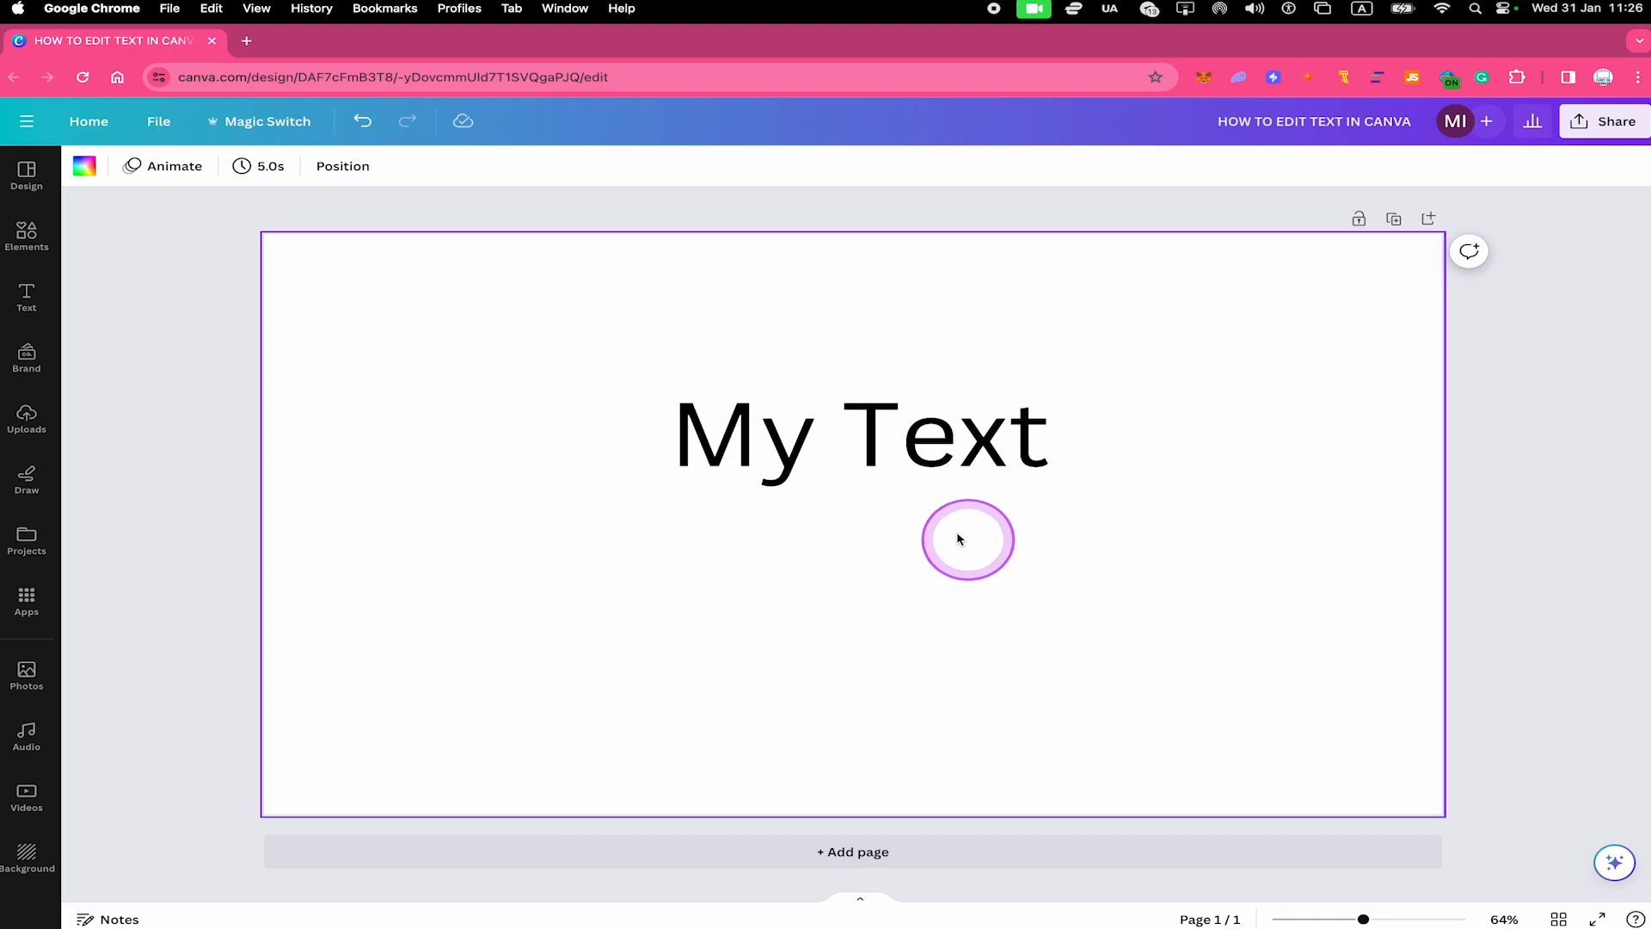
# Scale the "My Text" heading by its frame and set its font size to 124
pyautogui.click(851, 465)
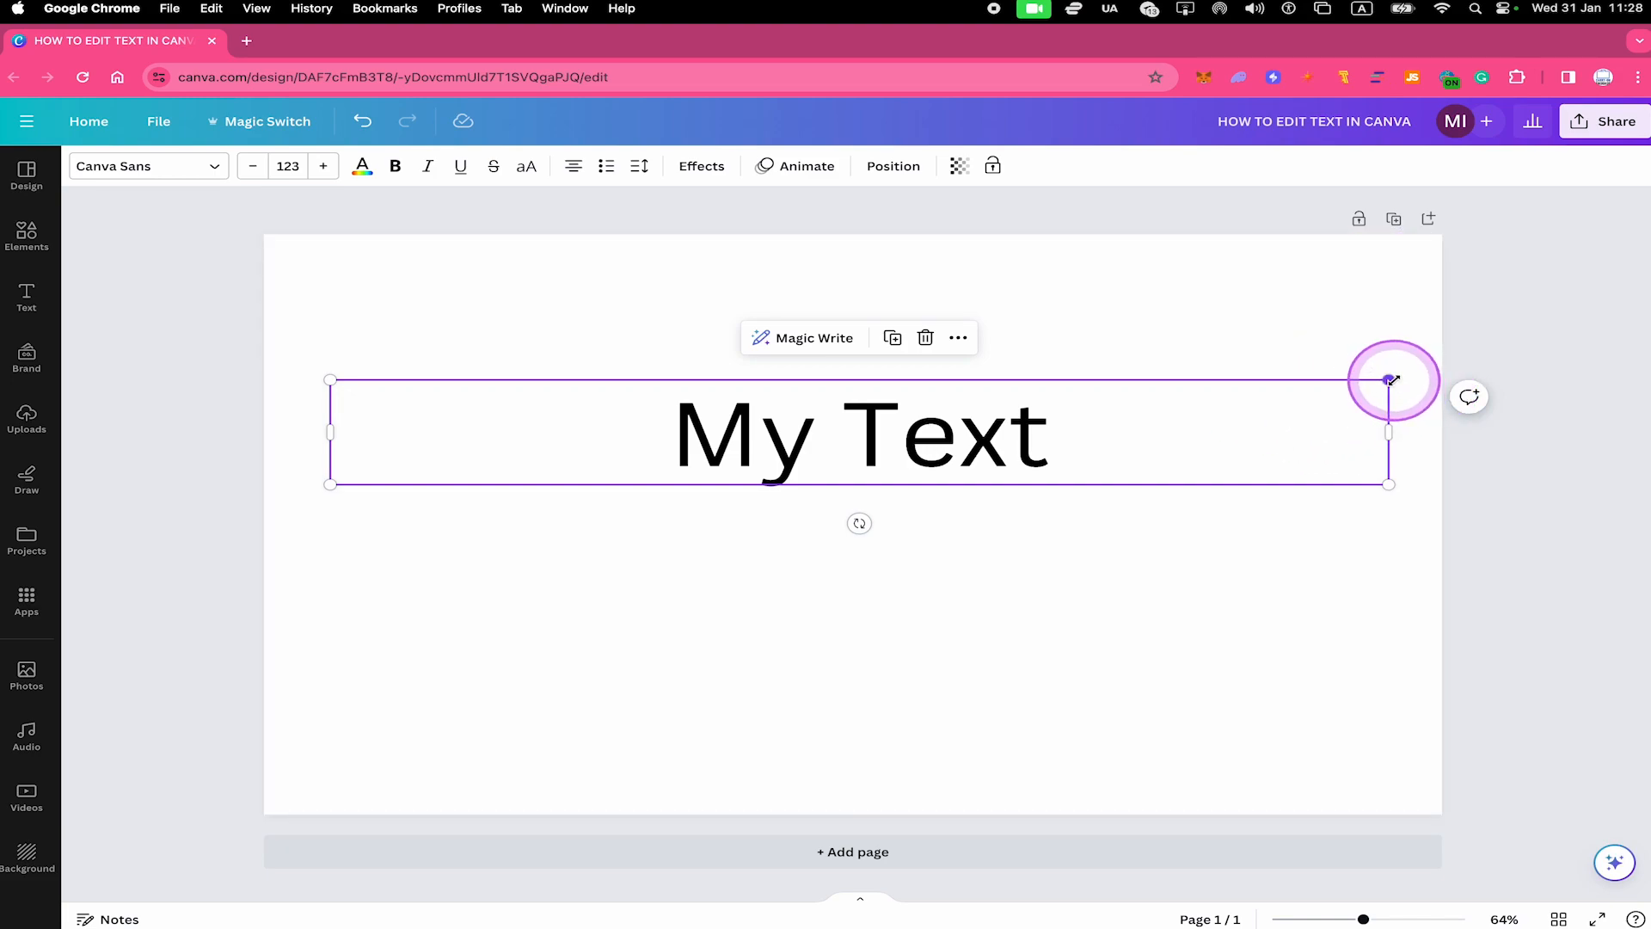
pyautogui.moveTo(1390, 379)
pyautogui.mouseDown()
pyautogui.moveTo(1540, 292)
pyautogui.moveTo(1286, 395)
pyautogui.moveTo(859, 527)
pyautogui.moveTo(1415, 292)
pyautogui.moveTo(1382, 339)
pyautogui.moveTo(841, 545)
pyautogui.moveTo(1376, 361)
pyautogui.mouseUp()
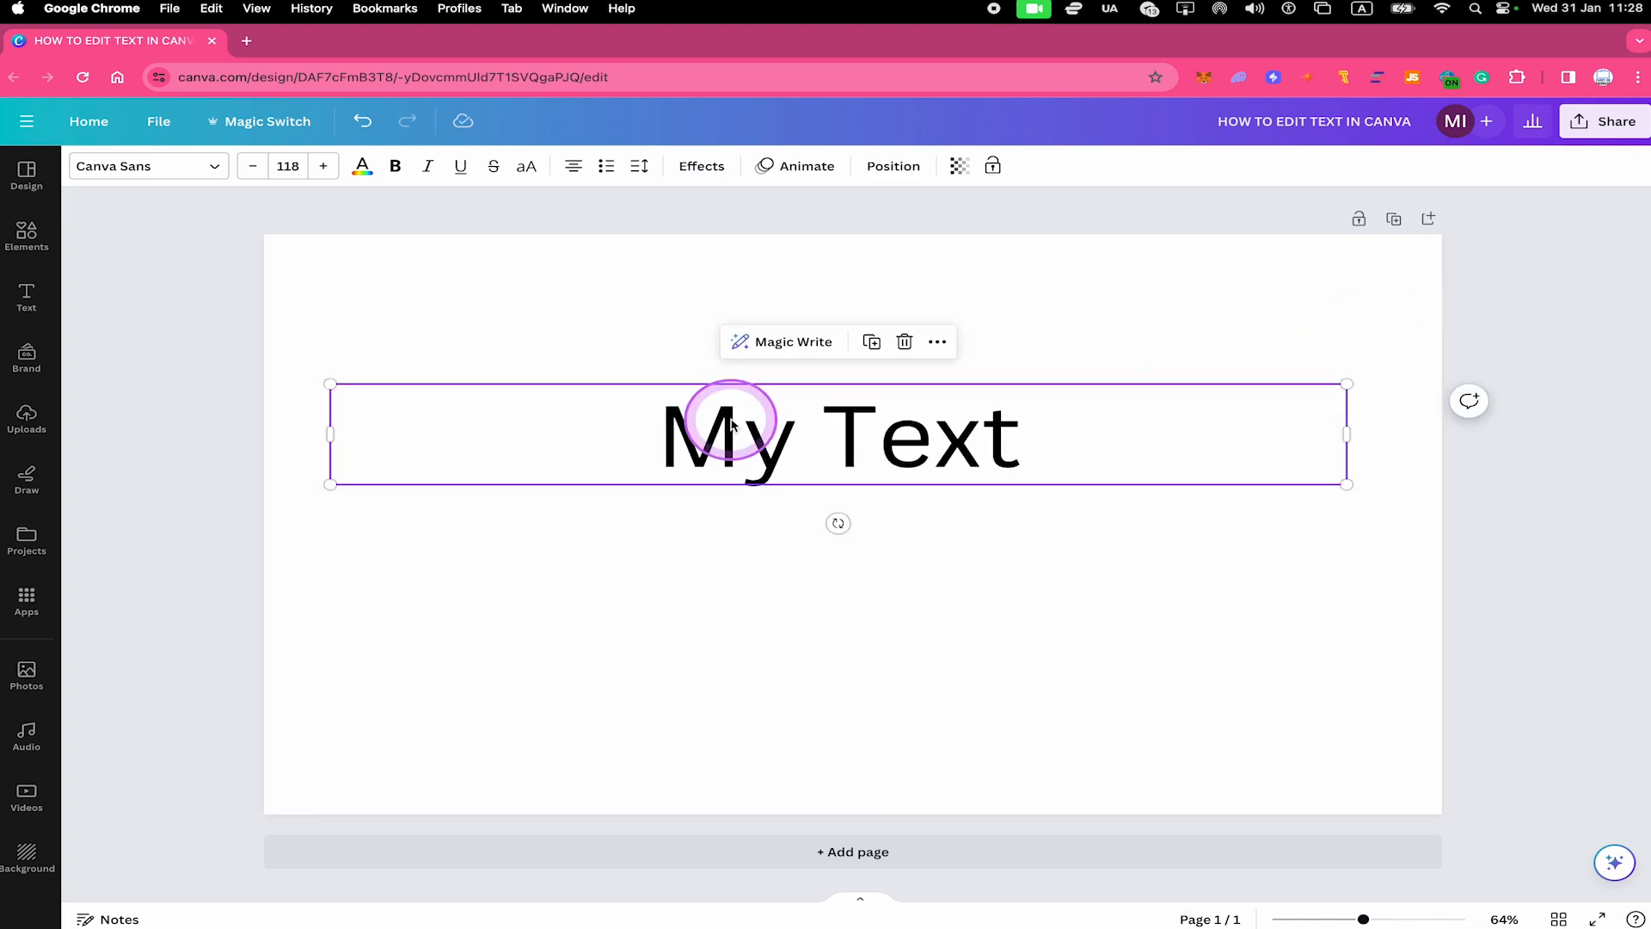
pyautogui.click(251, 167)
pyautogui.click(250, 166)
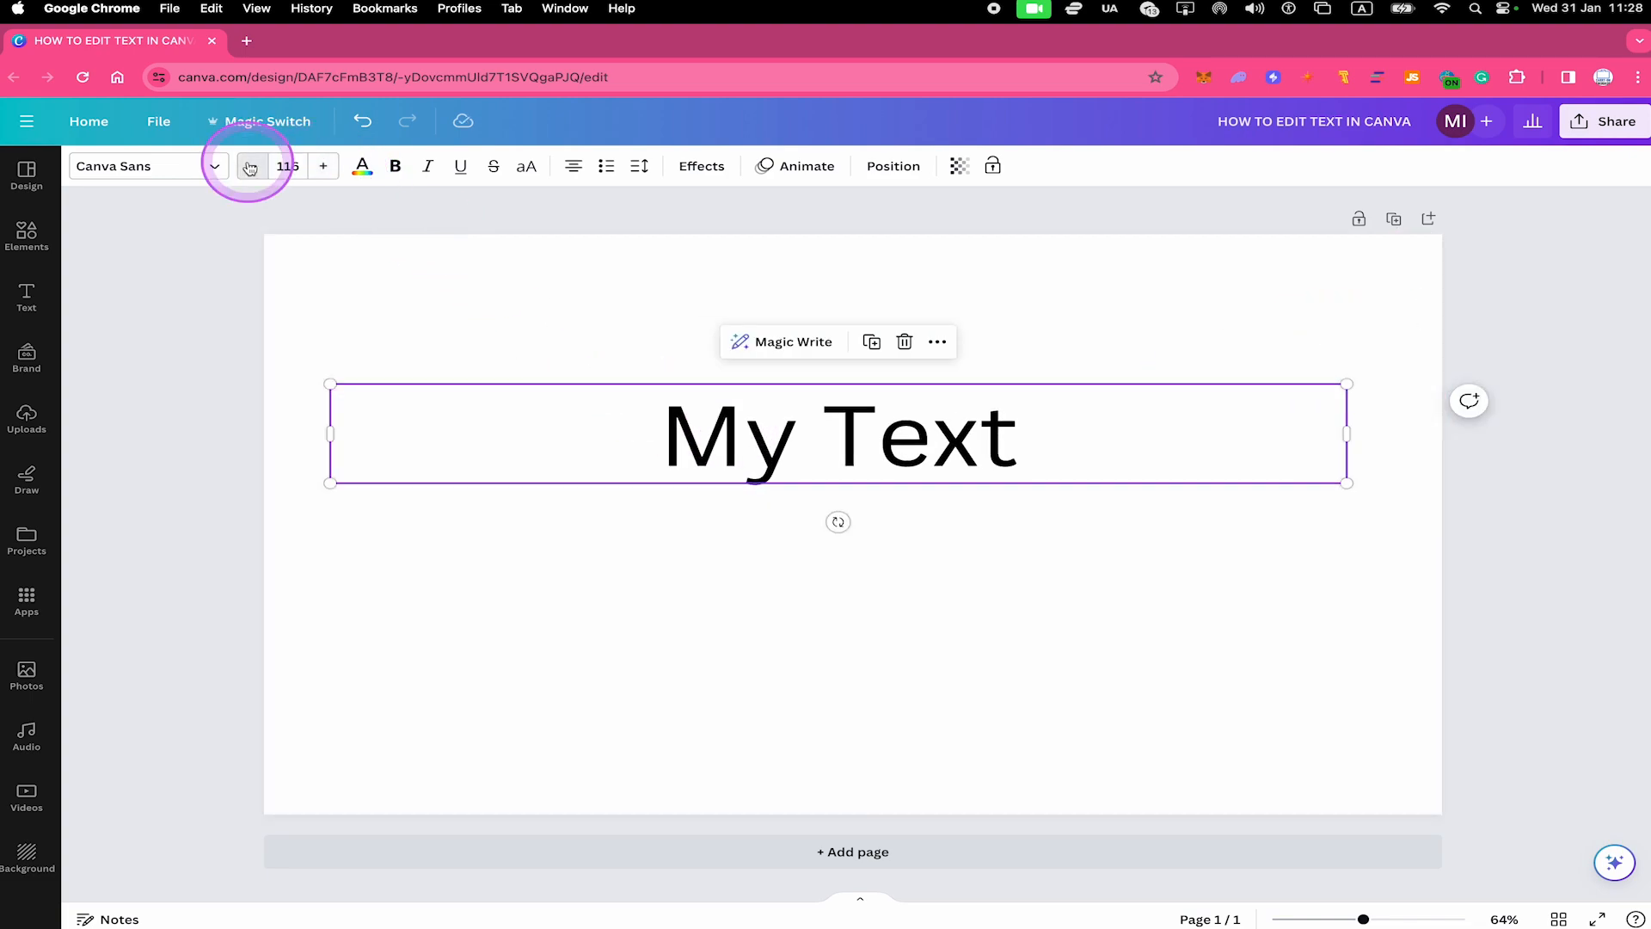
pyautogui.click(251, 169)
pyautogui.click(250, 168)
pyautogui.click(250, 168)
pyautogui.click(326, 172)
pyautogui.click(326, 172)
pyautogui.click(326, 173)
pyautogui.click(326, 173)
pyautogui.click(327, 174)
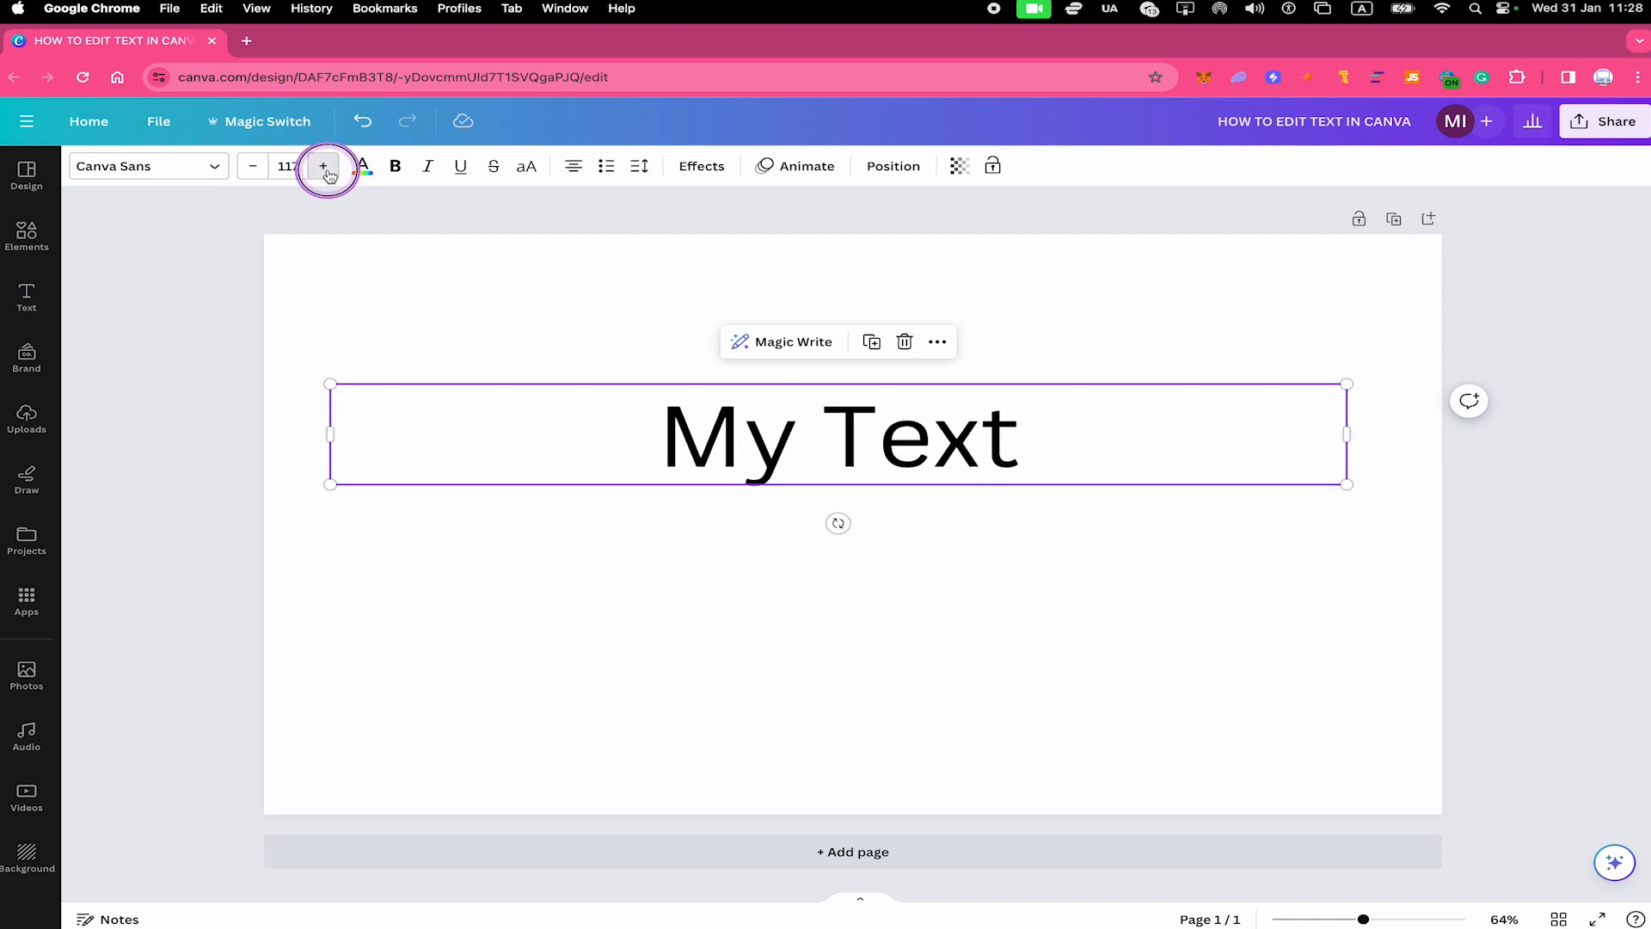
pyautogui.click(327, 174)
pyautogui.click(328, 175)
pyautogui.click(328, 176)
pyautogui.click(328, 176)
pyautogui.click(327, 176)
pyautogui.click(328, 176)
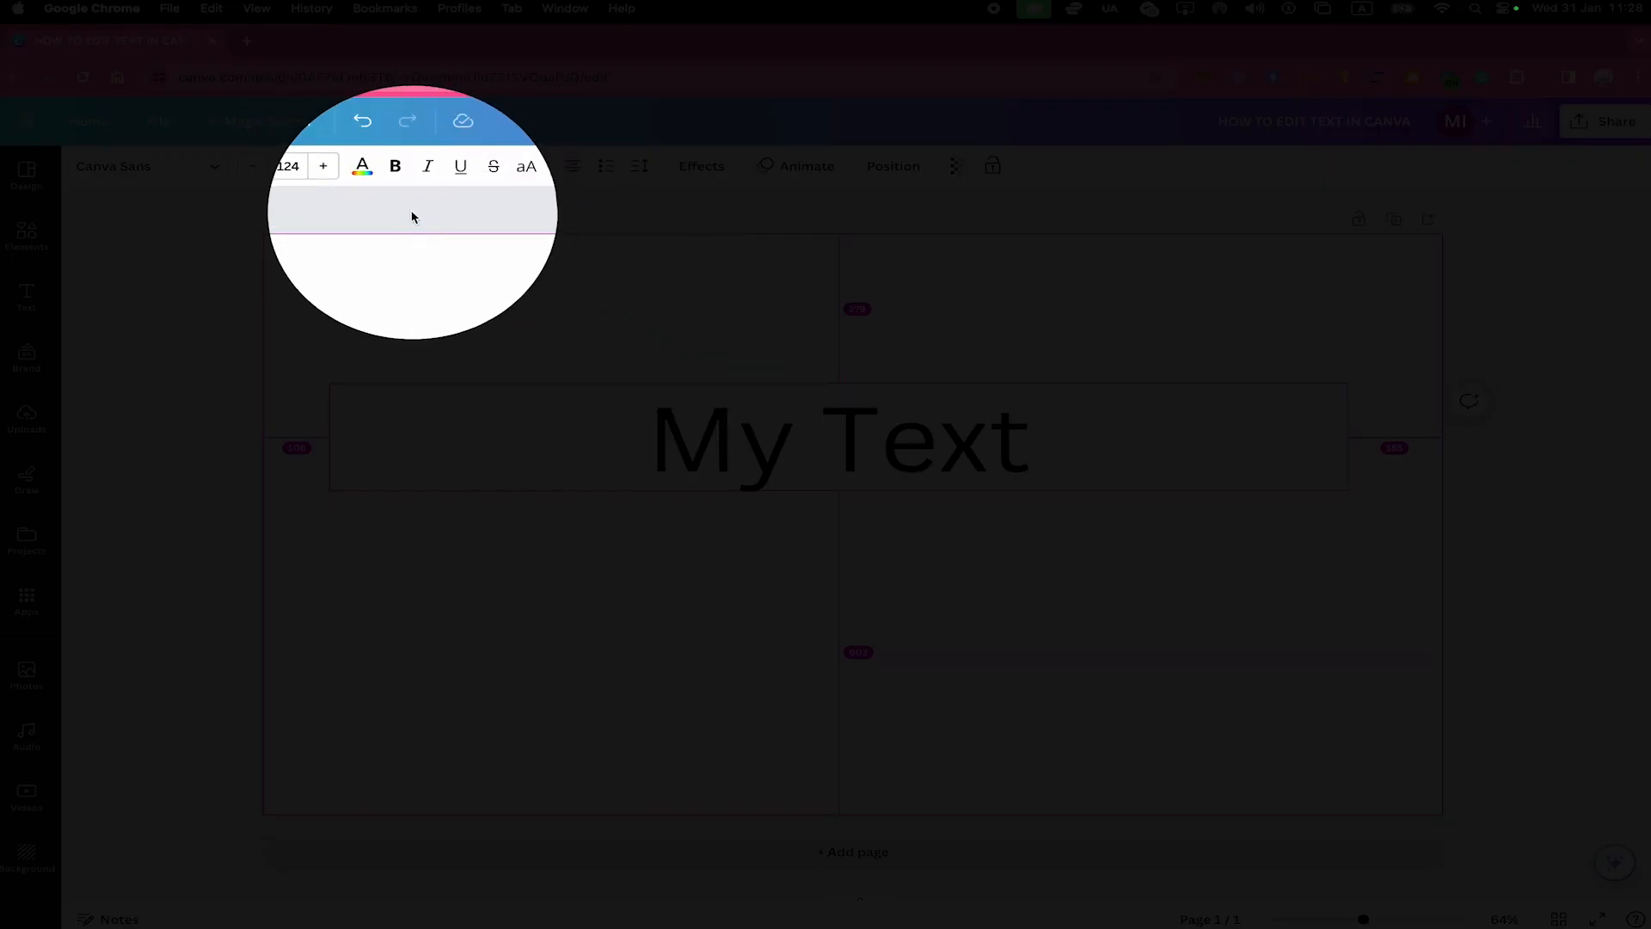
# Try several default blue shades on the "My Text" heading and undo the last one, leaving it turquoise
pyautogui.click(362, 165)
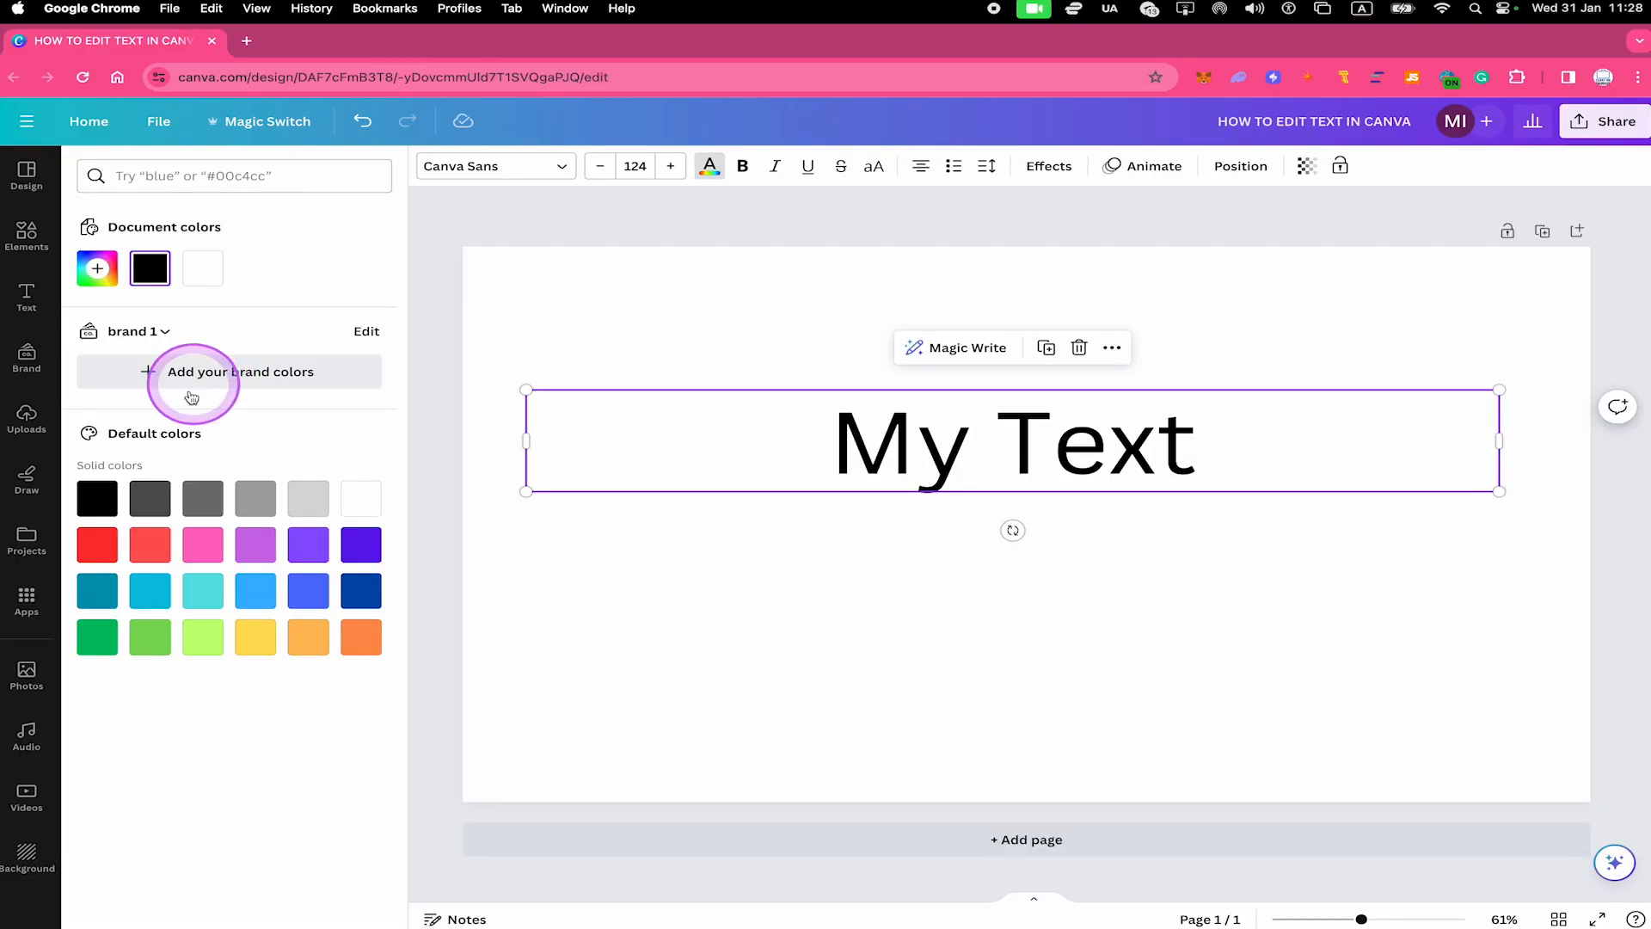
pyautogui.click(97, 591)
pyautogui.click(218, 581)
pyautogui.click(256, 590)
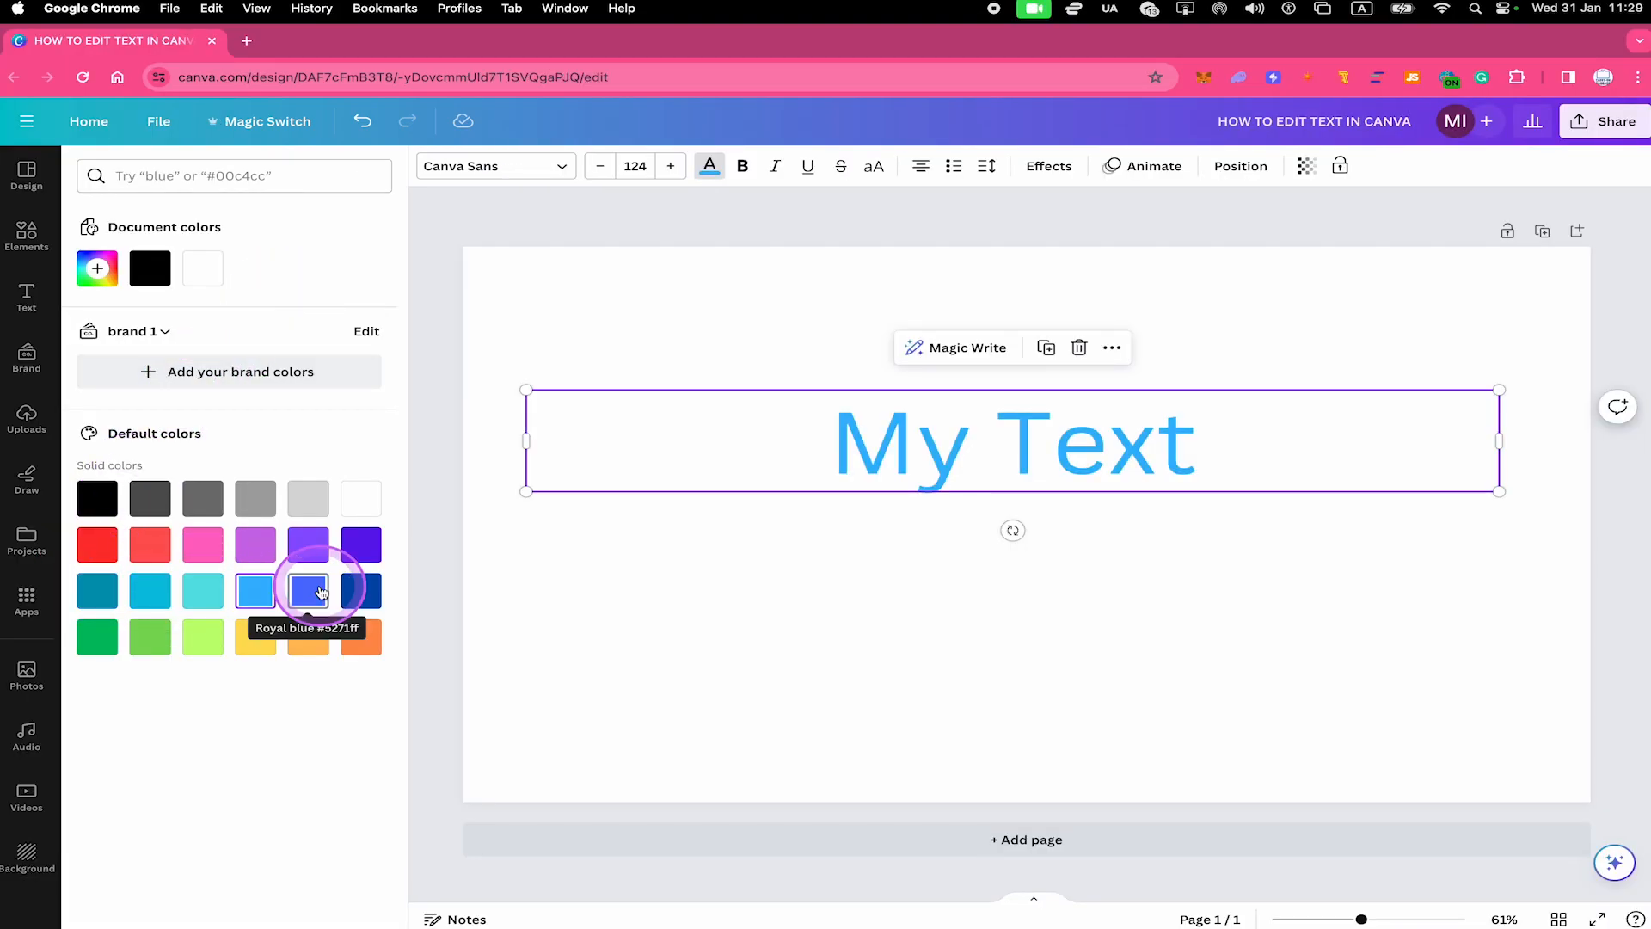
pyautogui.press('super+z')
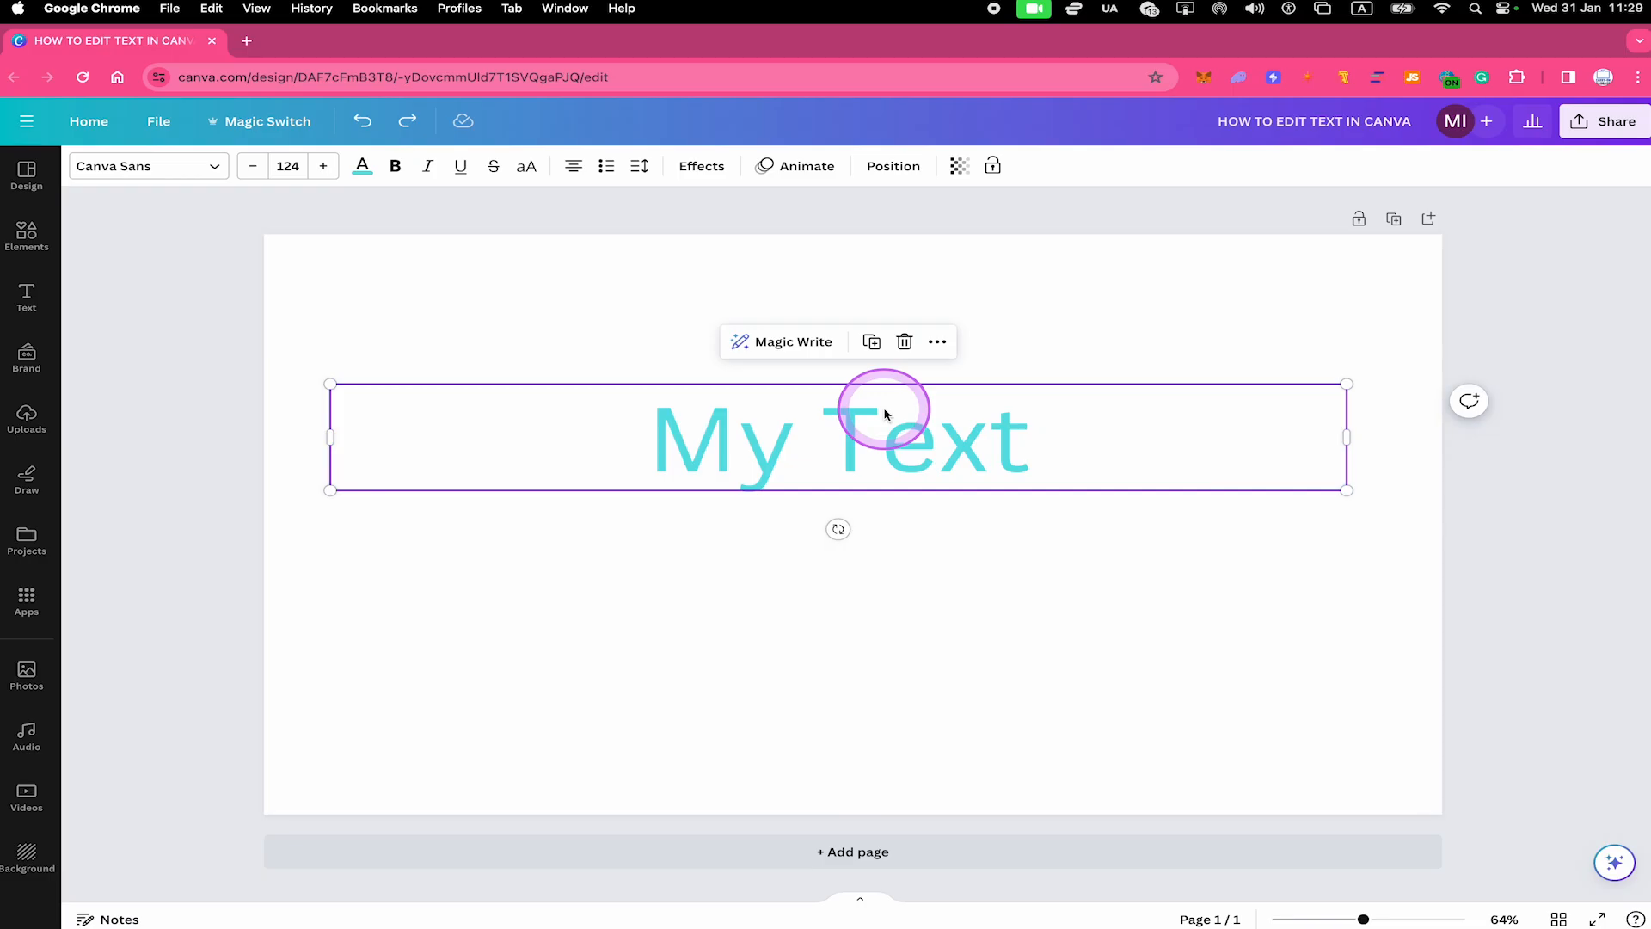
pyautogui.hotkey('alt', 'z')
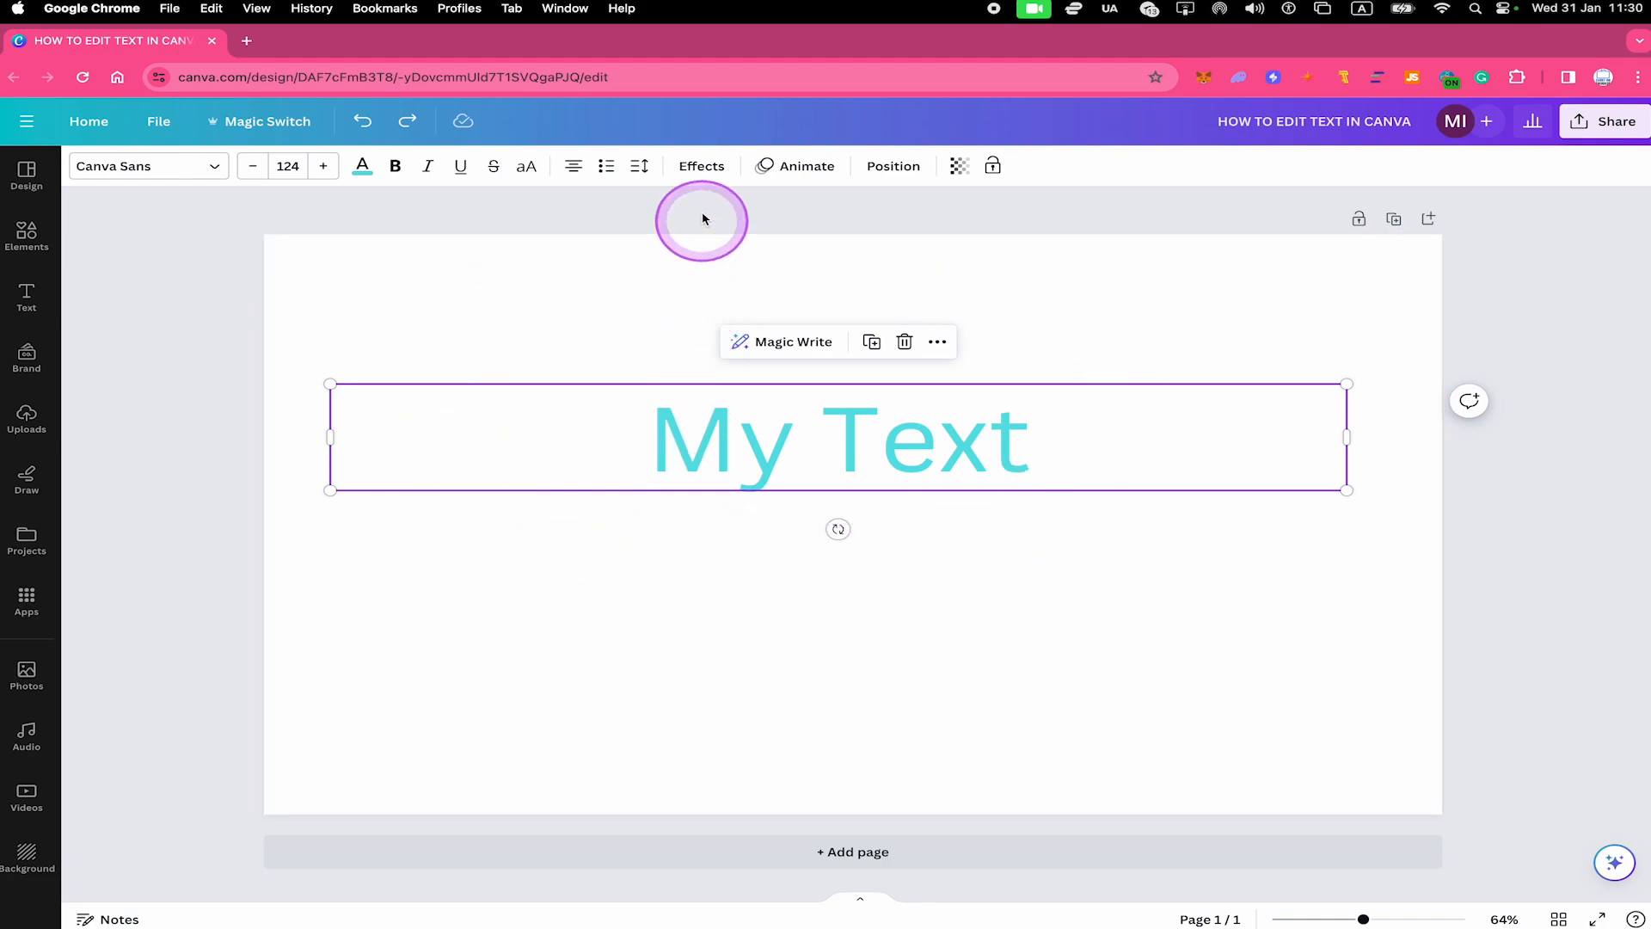
# Apply the Outline effect to the "My Text" heading with a thickness of 102
pyautogui.click(704, 168)
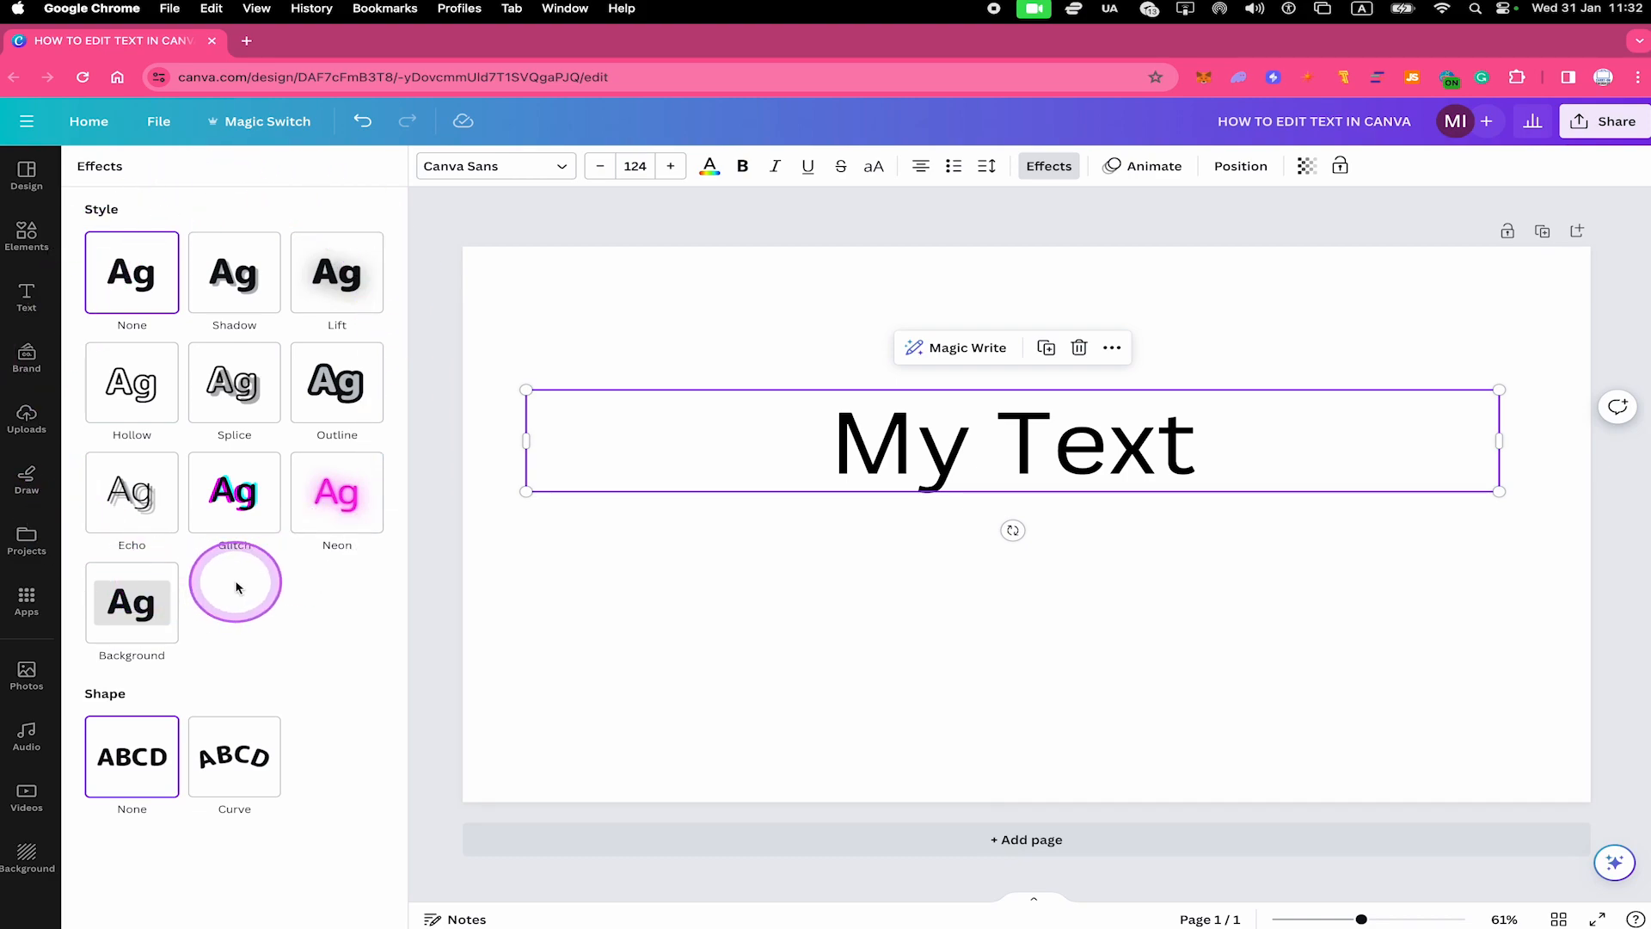
pyautogui.click(333, 383)
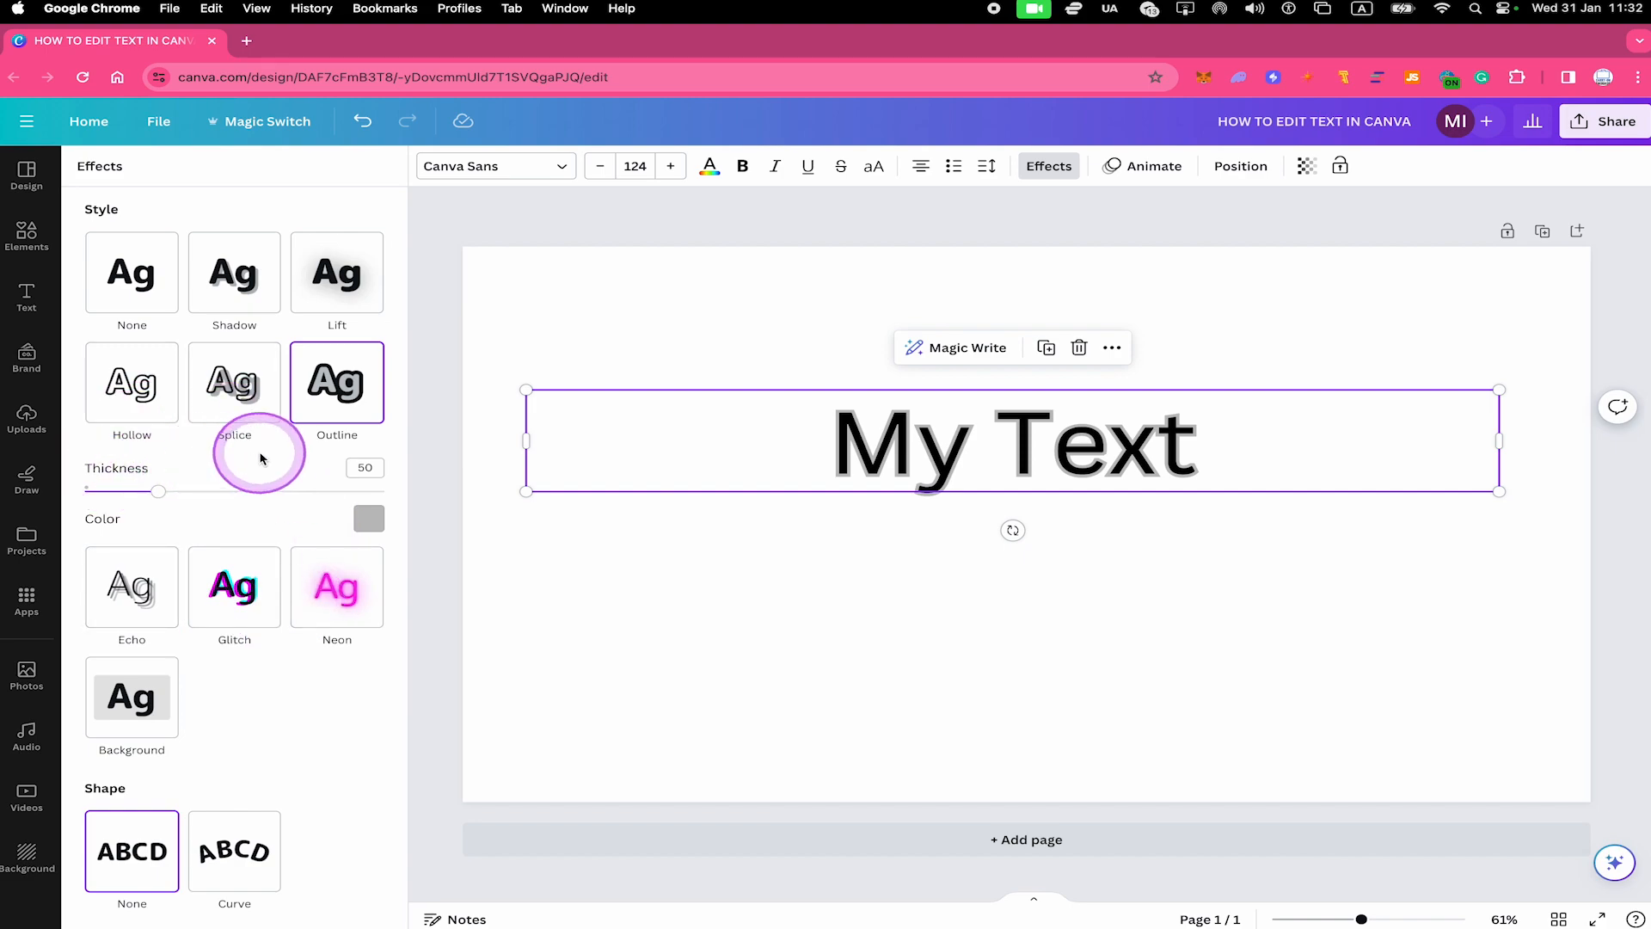
pyautogui.click(149, 491)
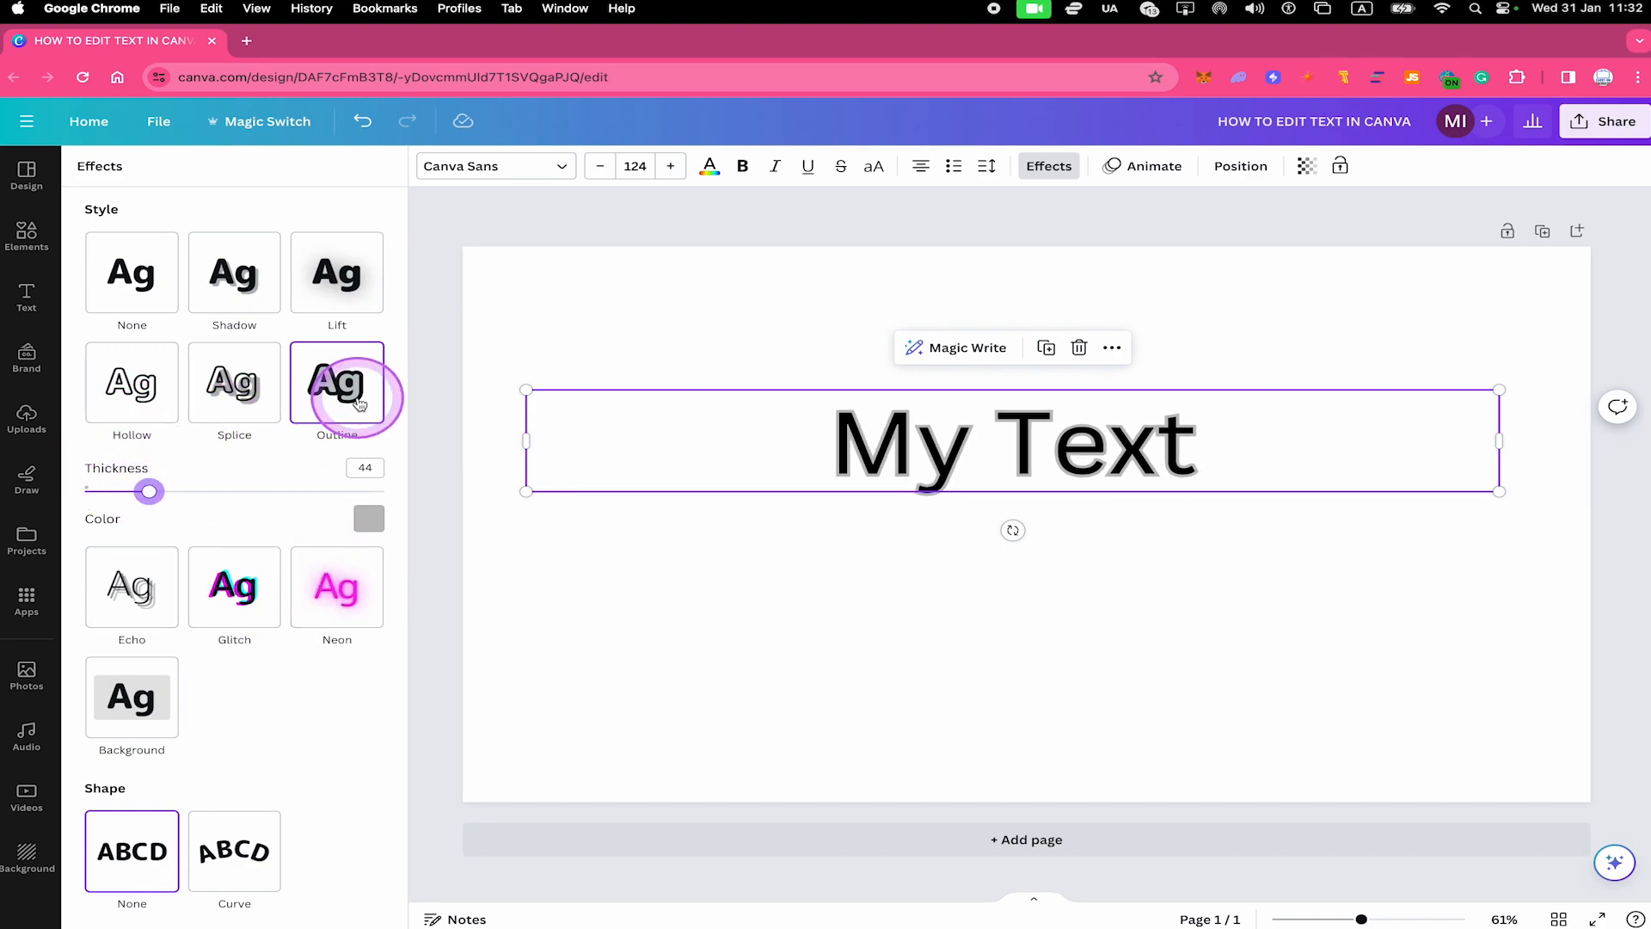
pyautogui.moveTo(138, 491); pyautogui.dragTo(237, 491)
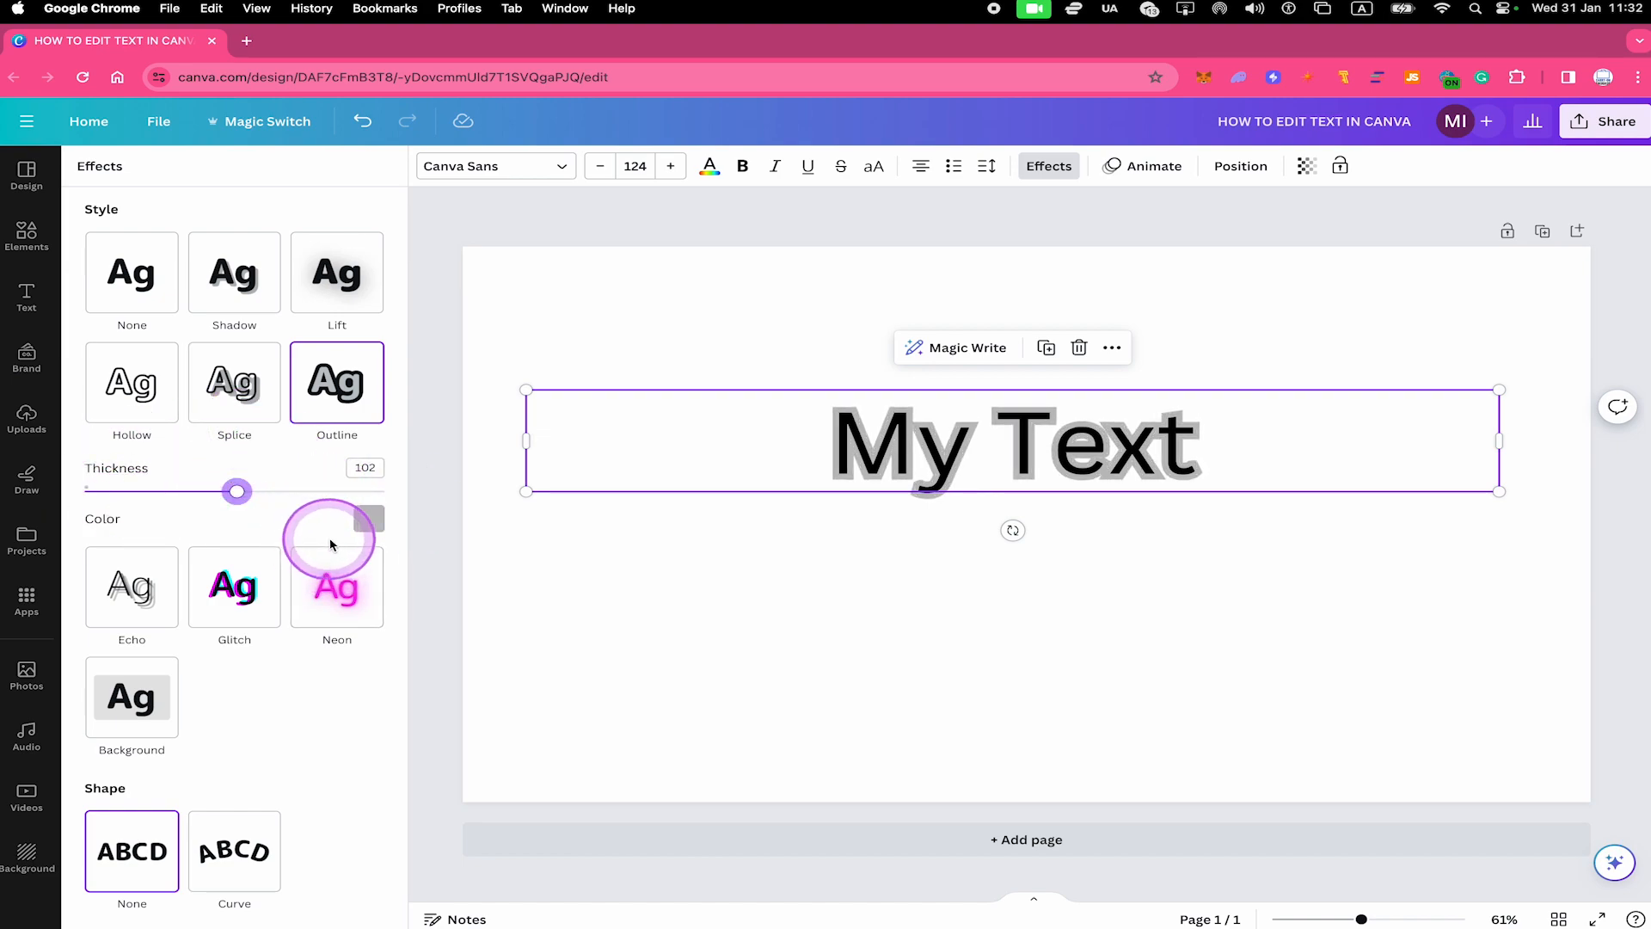
# Change the outline colour of the "My Text" heading, trying two of the default solid colours
pyautogui.click(369, 519)
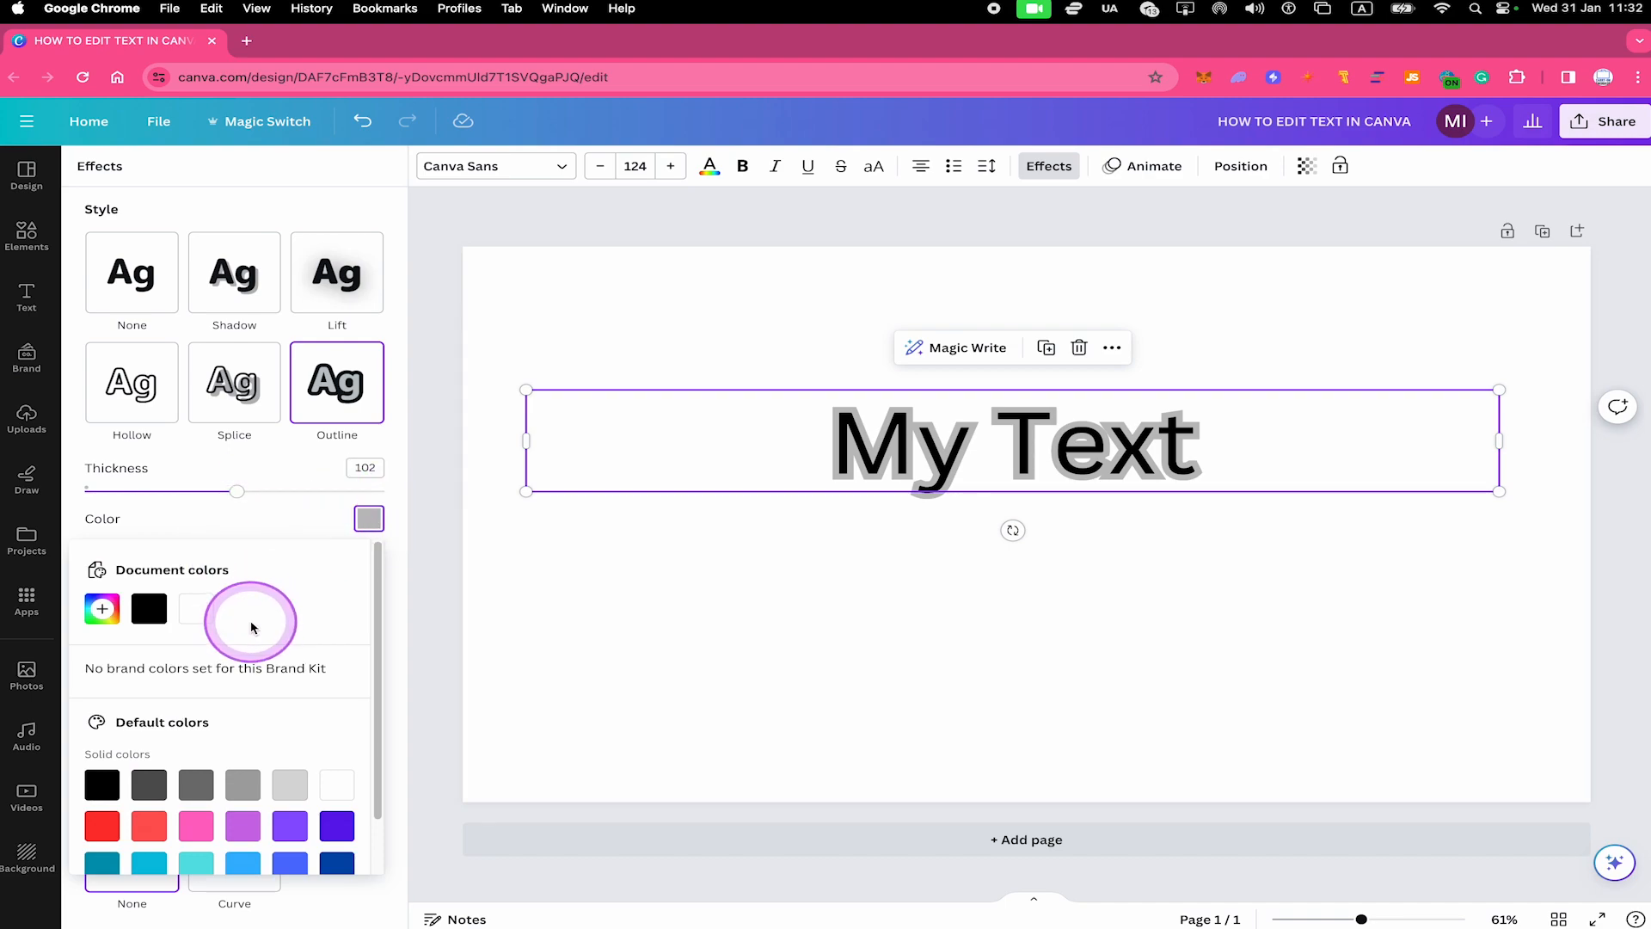
pyautogui.scroll(-1, 251, 626)
pyautogui.click(101, 762)
pyautogui.click(244, 803)
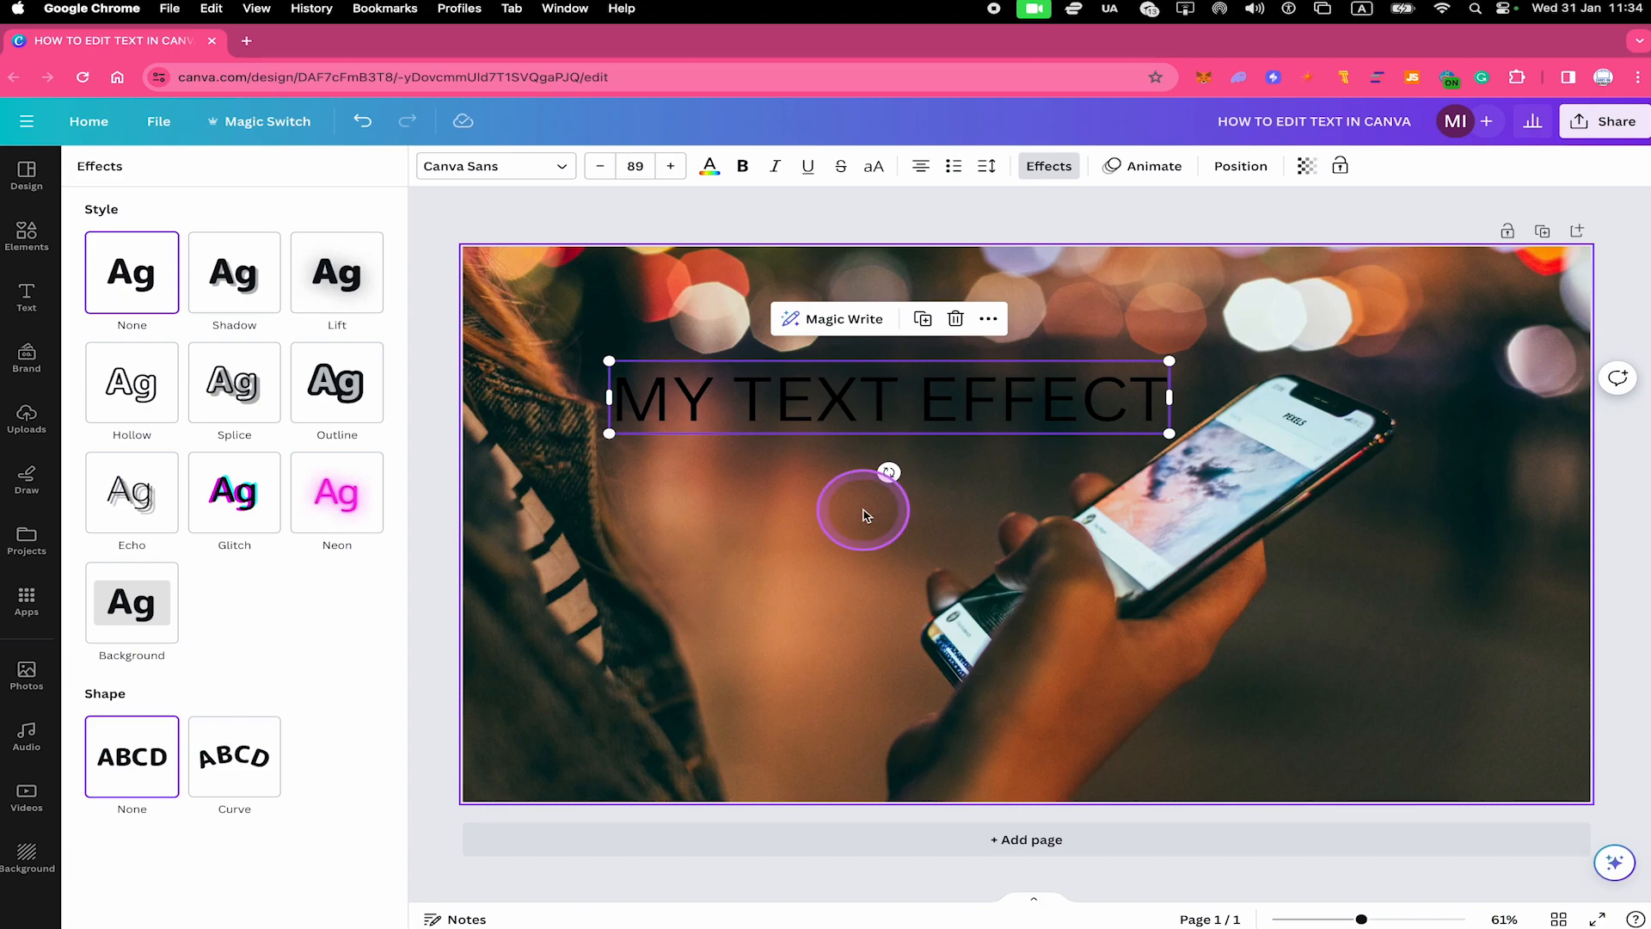
# Change the colour of the "MY TEXT EFFECT" heading over the photo to white
pyautogui.click(710, 528)
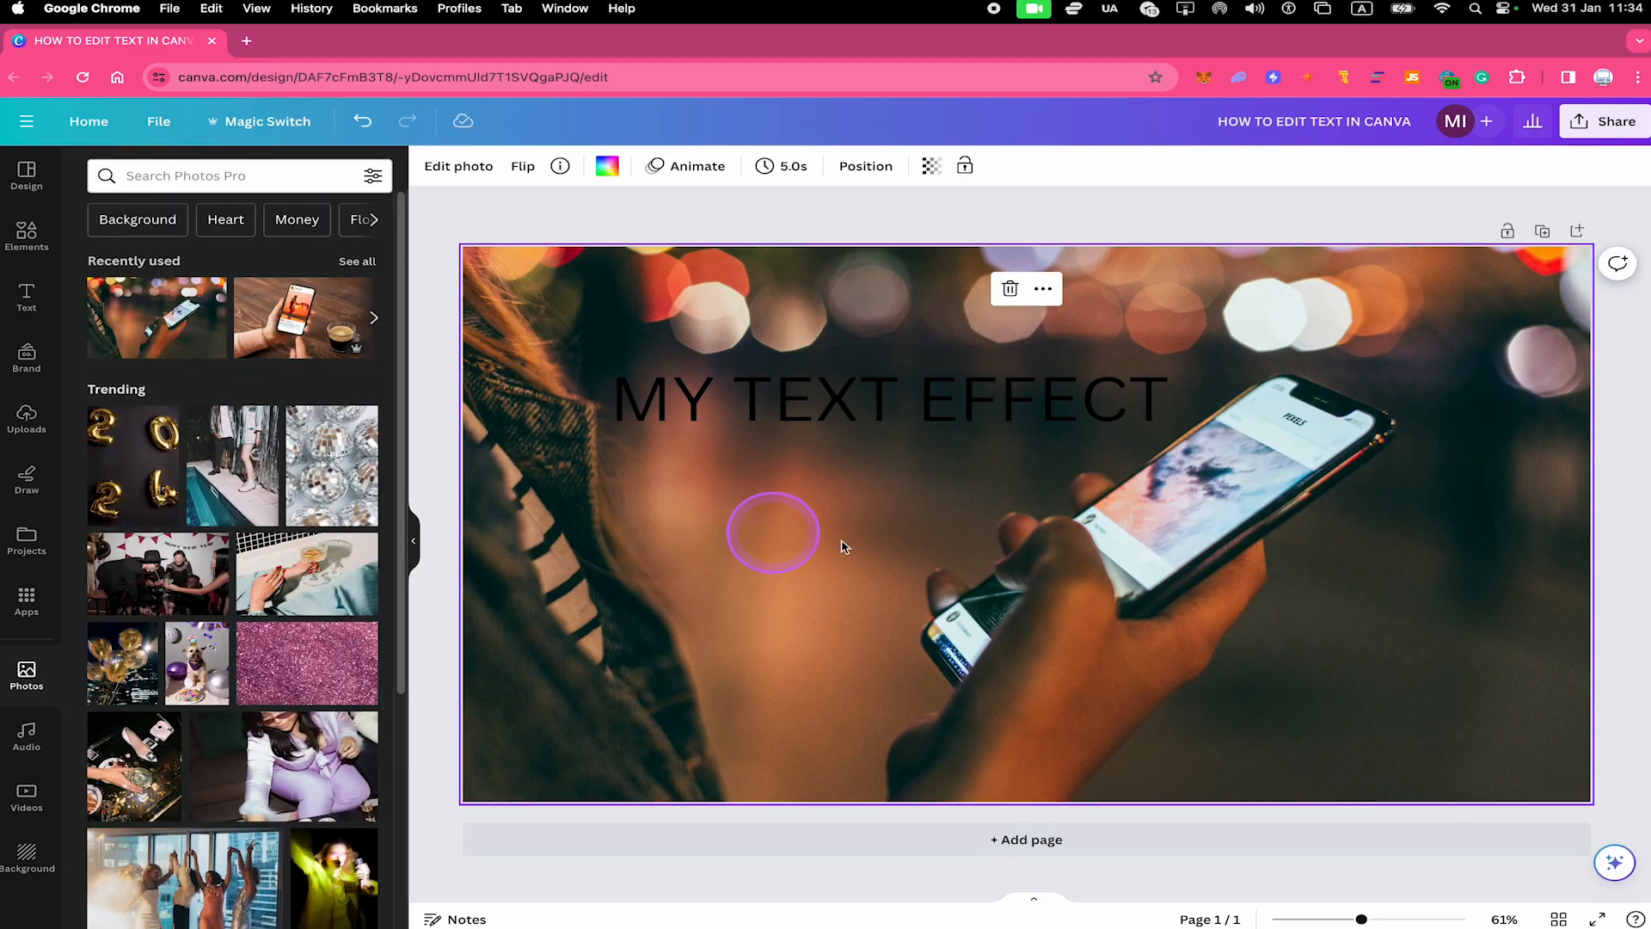
pyautogui.click(837, 425)
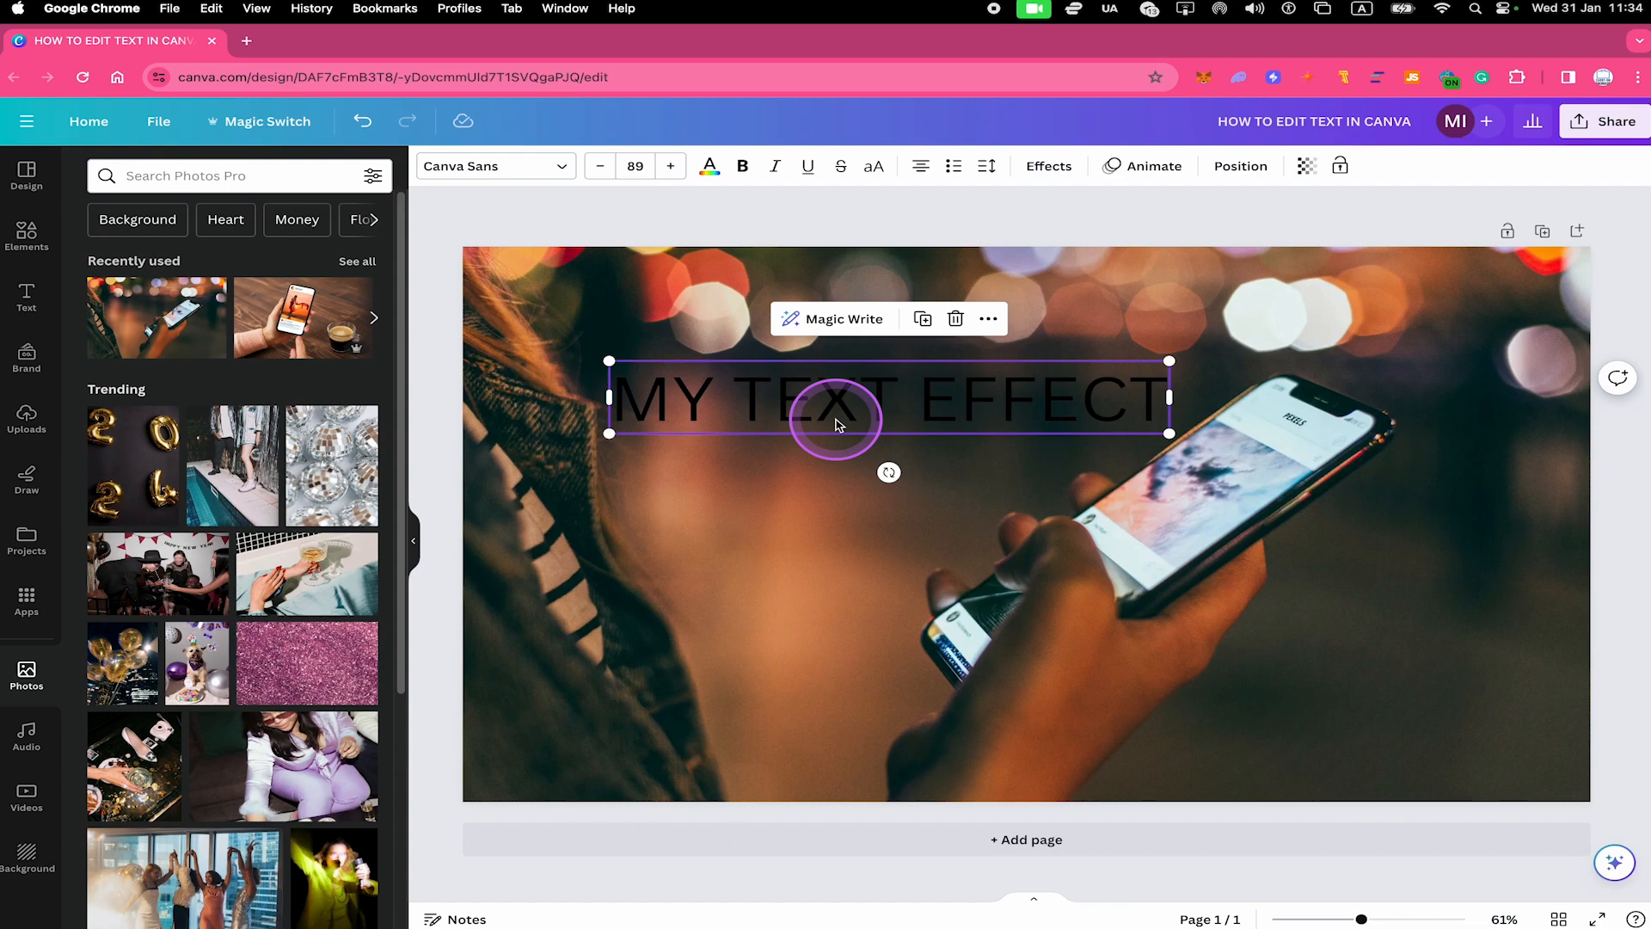
pyautogui.click(866, 574)
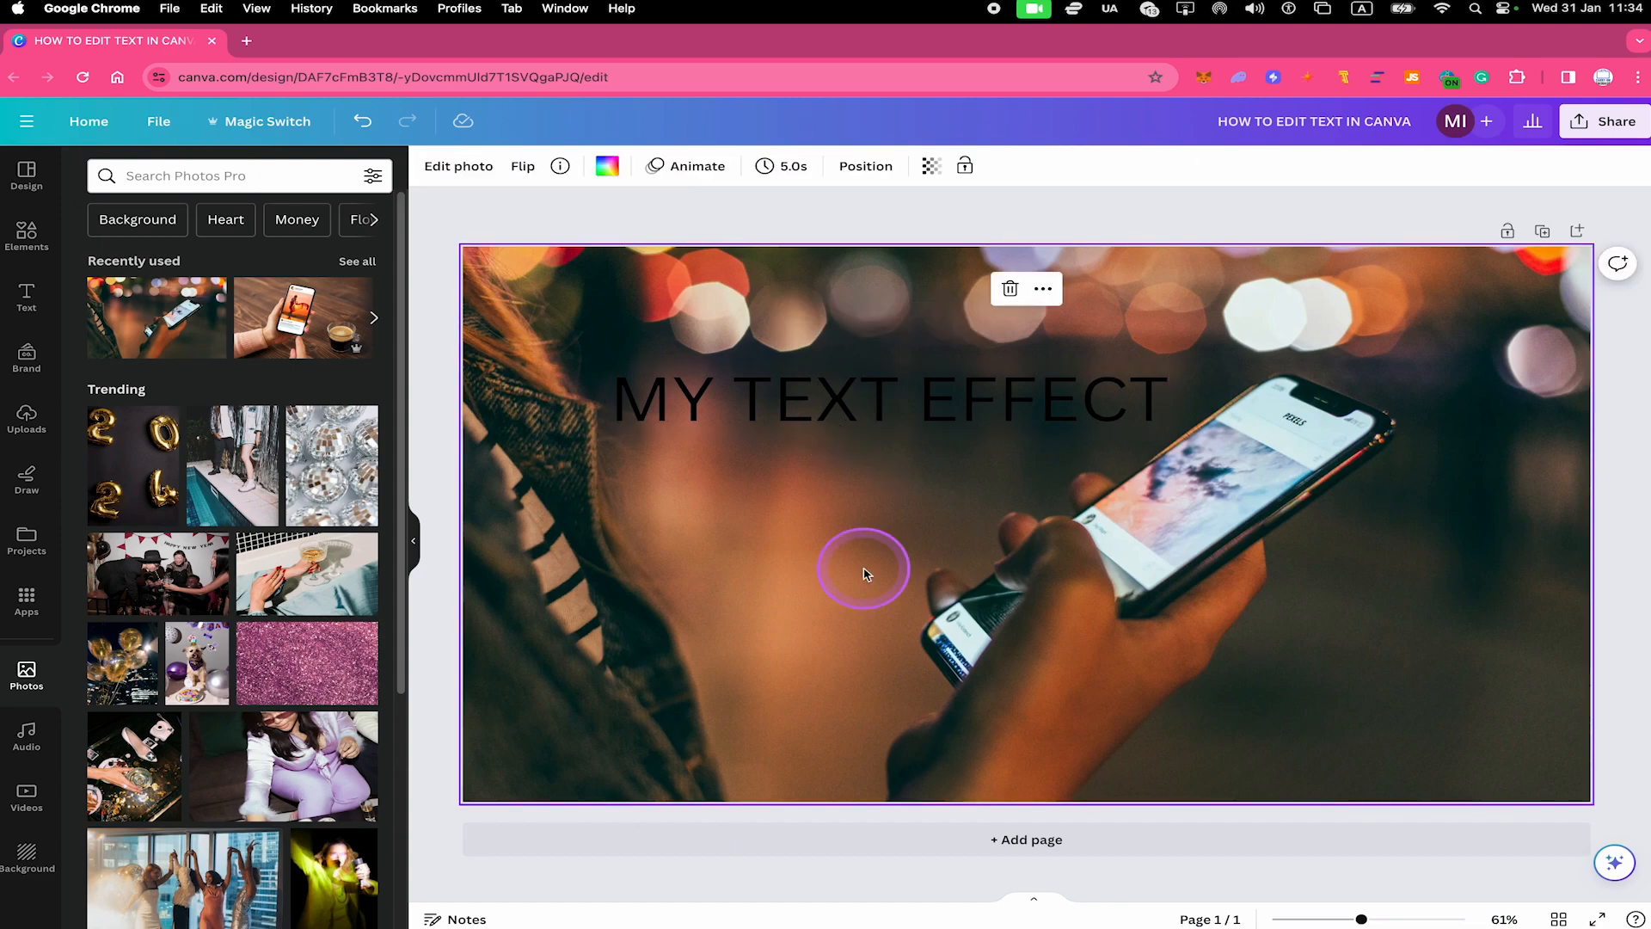
pyautogui.click(844, 417)
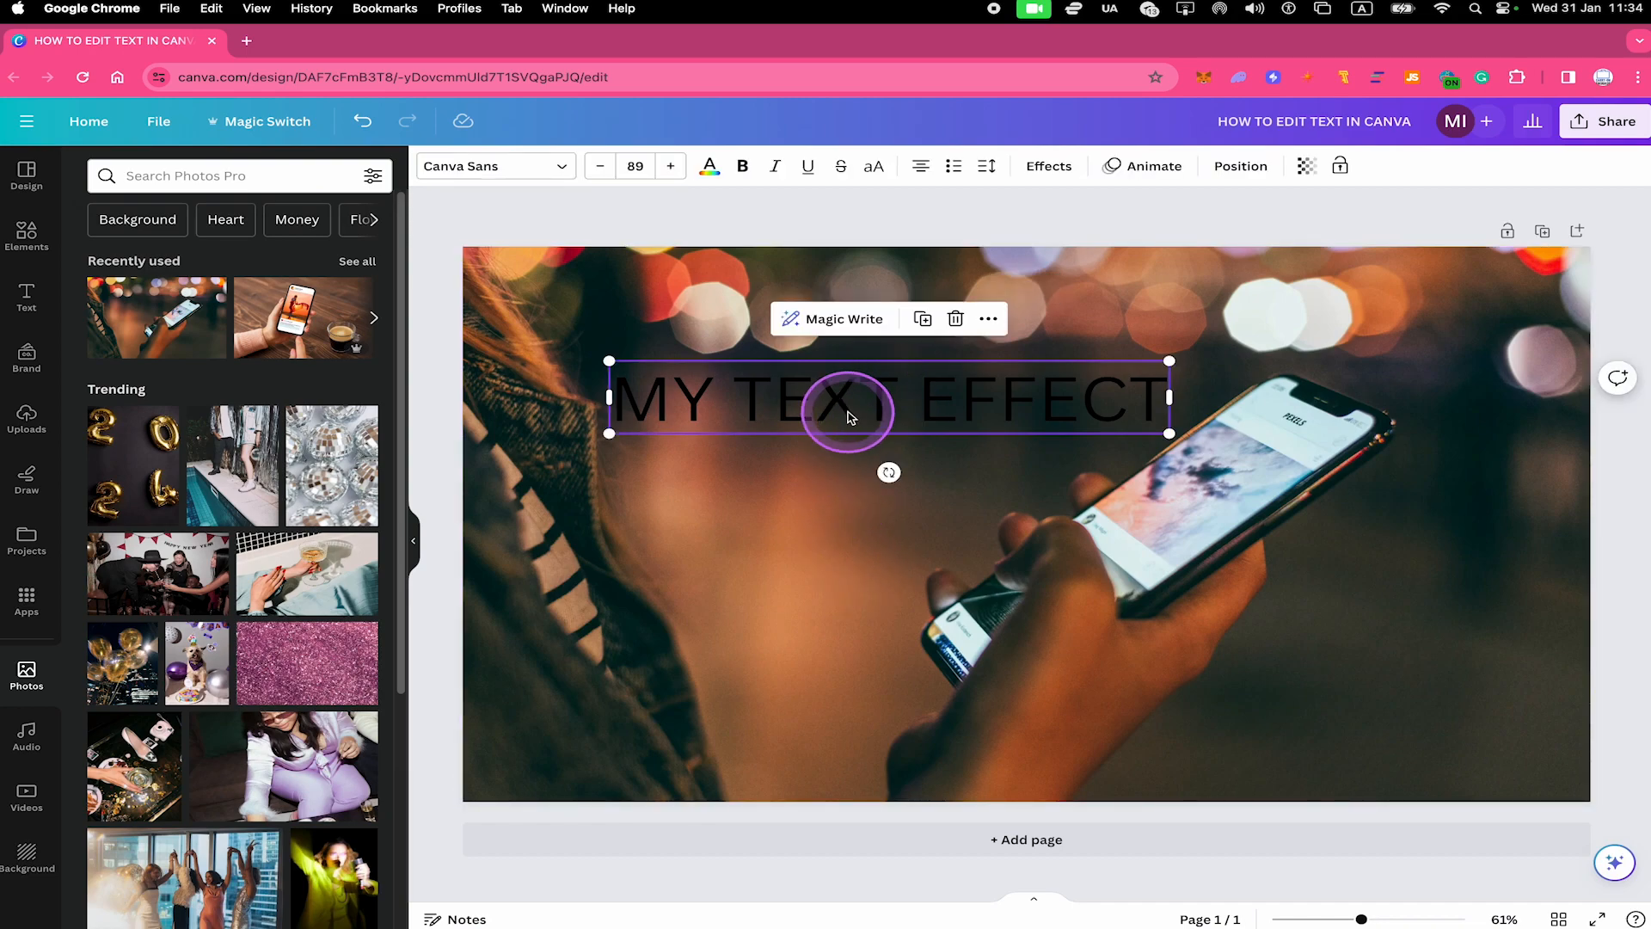
pyautogui.click(706, 164)
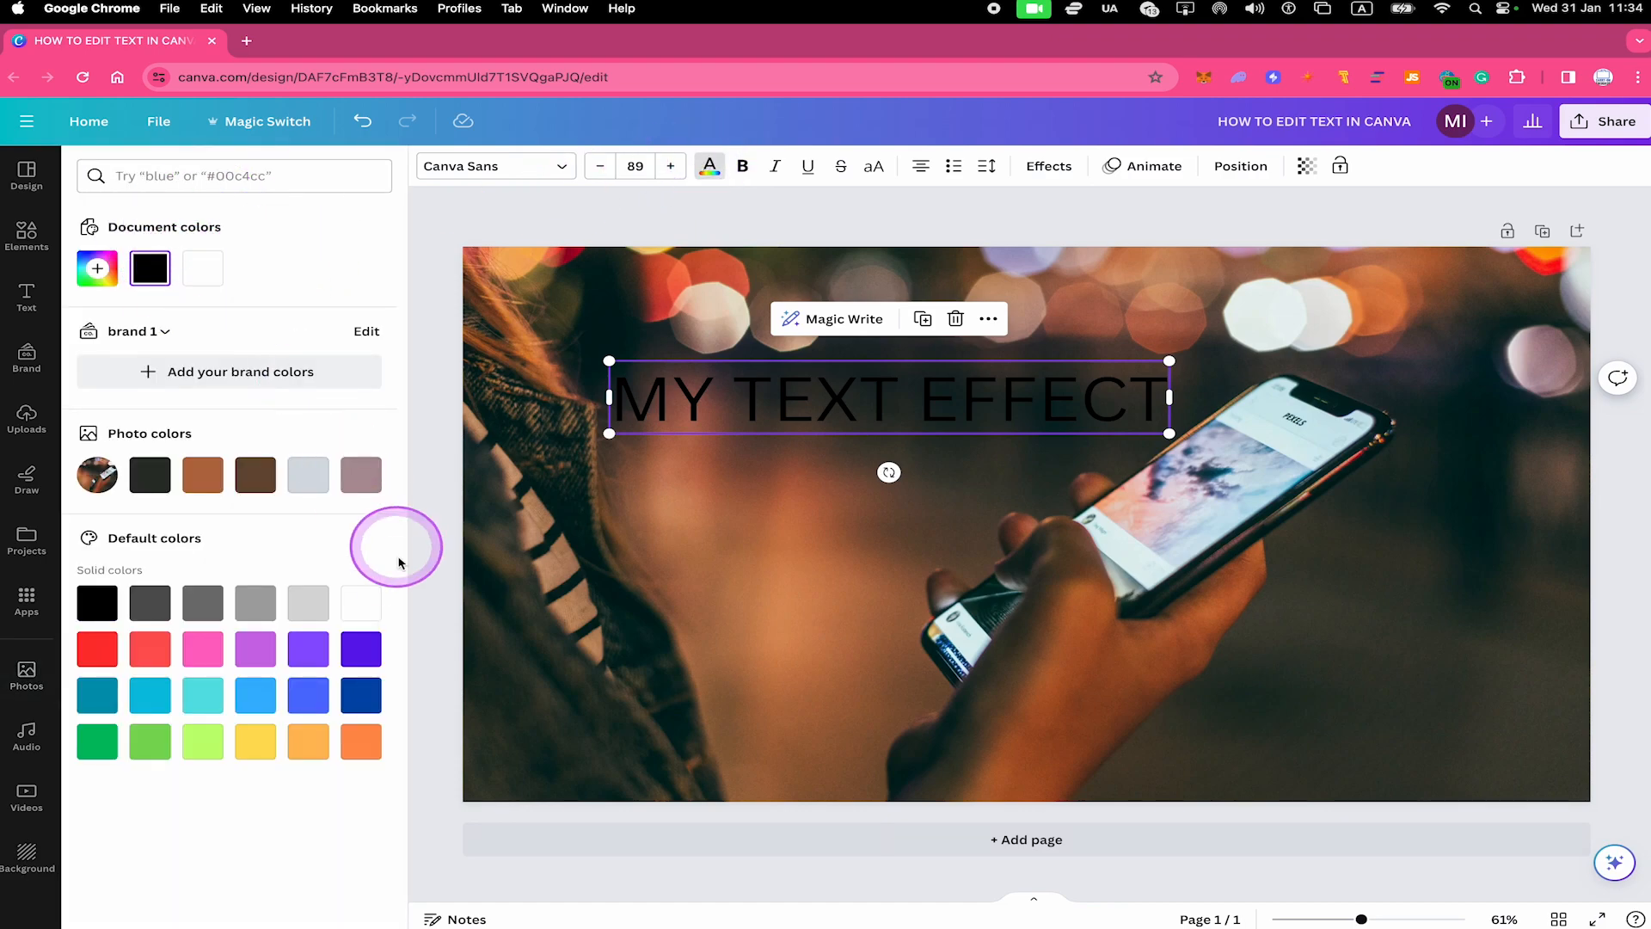
pyautogui.click(361, 602)
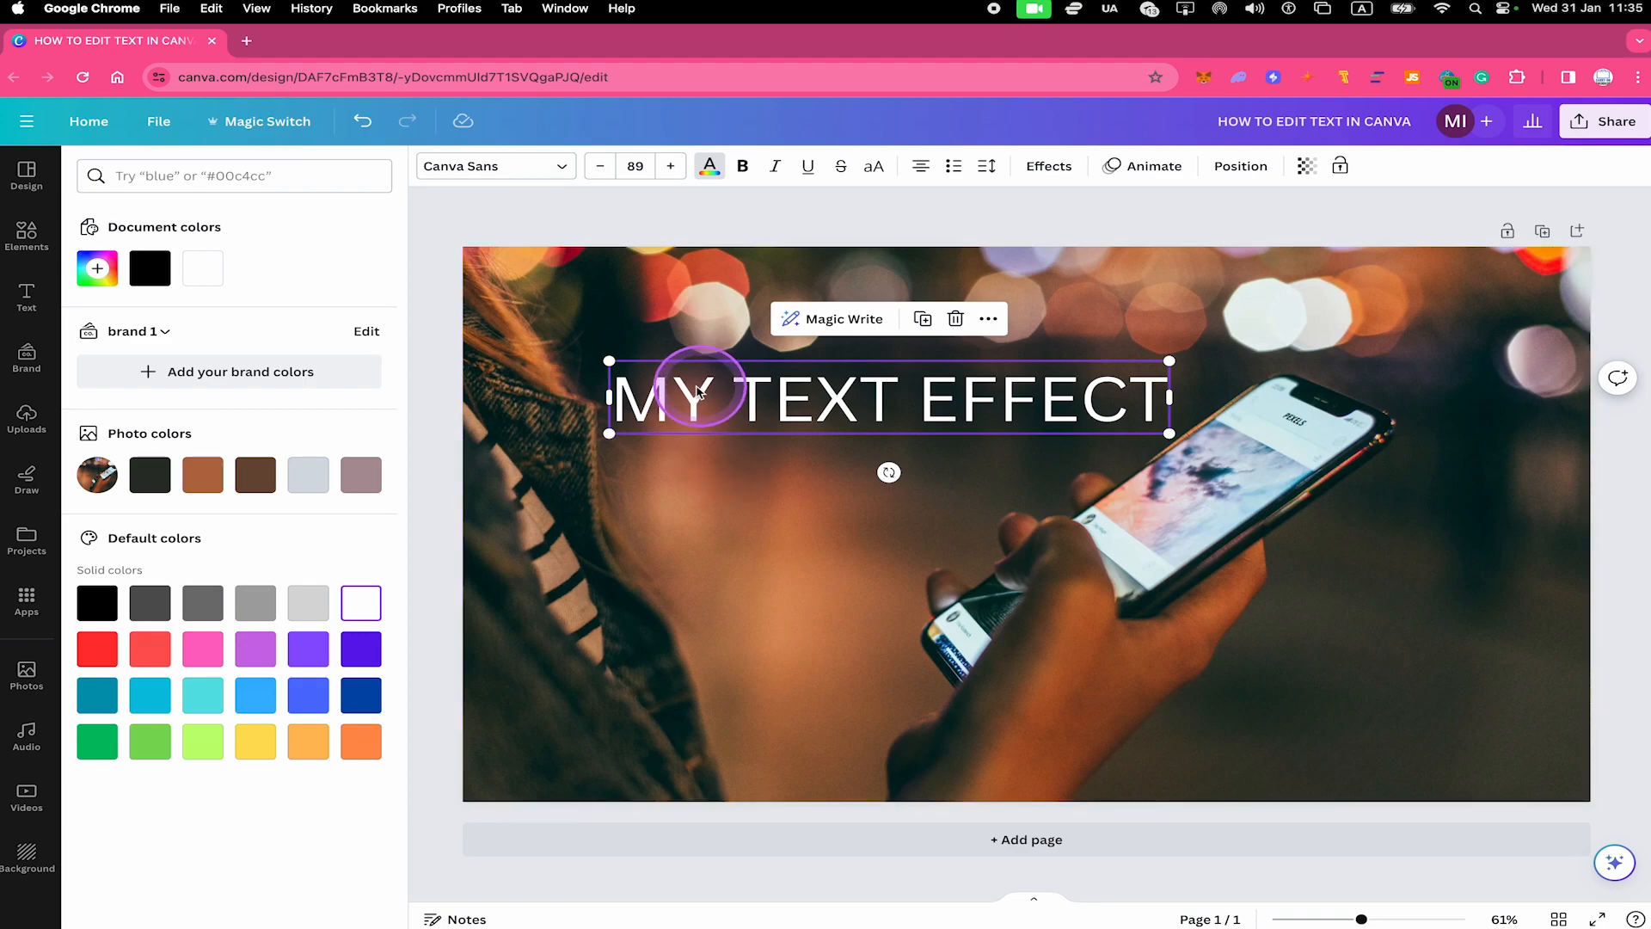
# Change the font of the "MY TEXT EFFECT" heading to the brand font Fire Brothers Regular
pyautogui.click(532, 170)
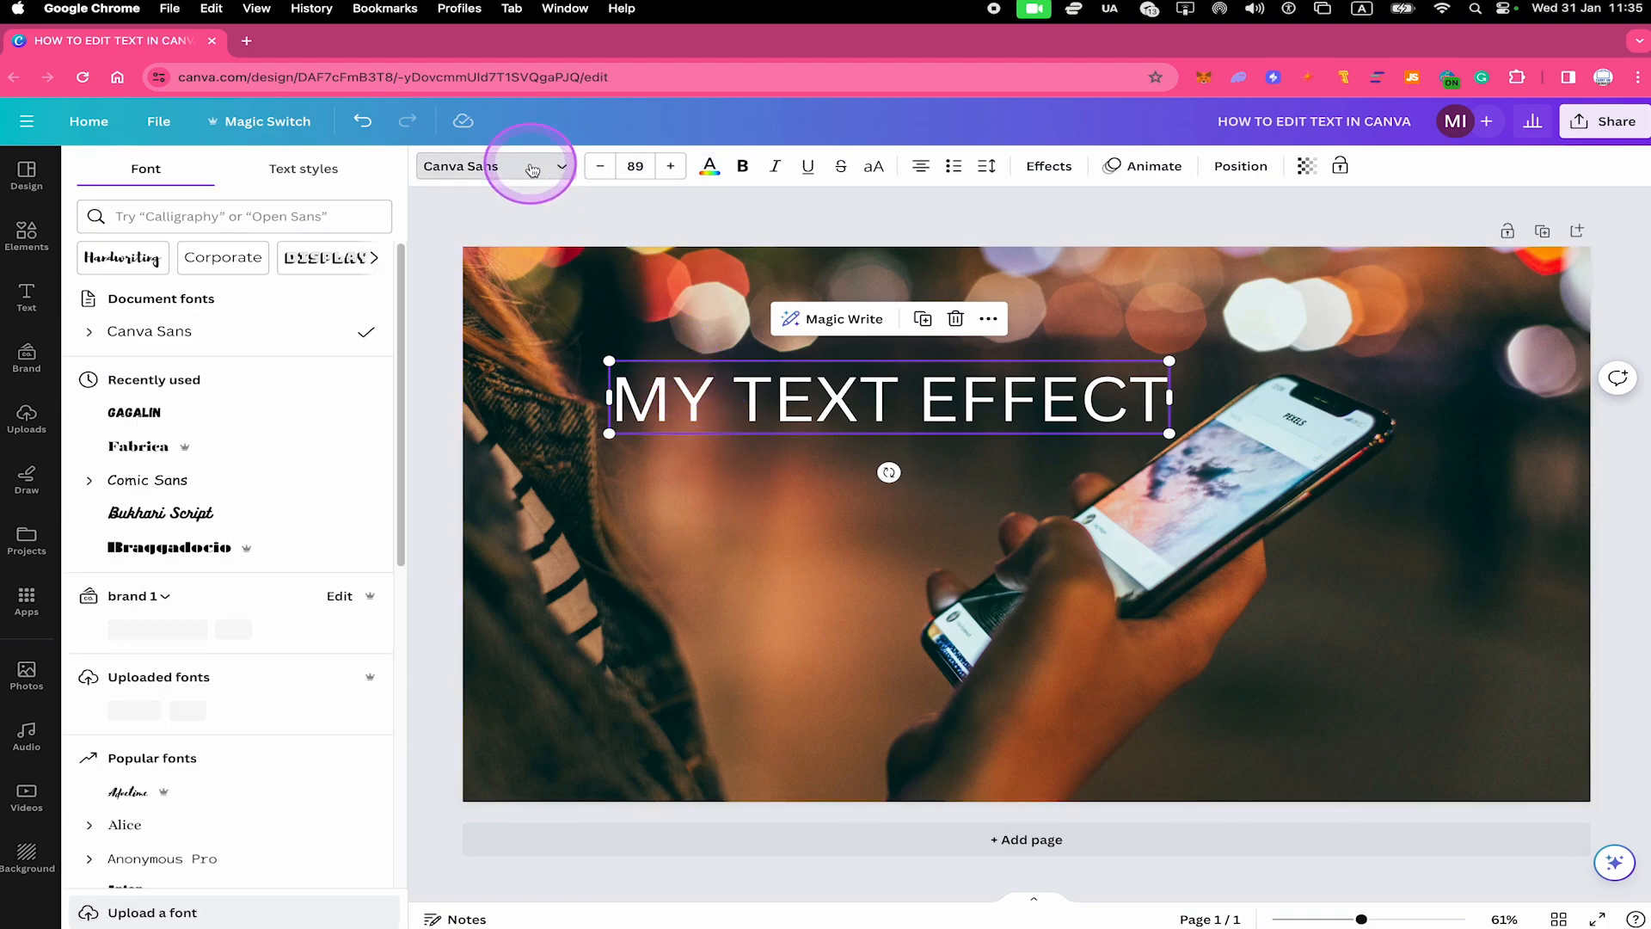
pyautogui.scroll(-1, 217, 387)
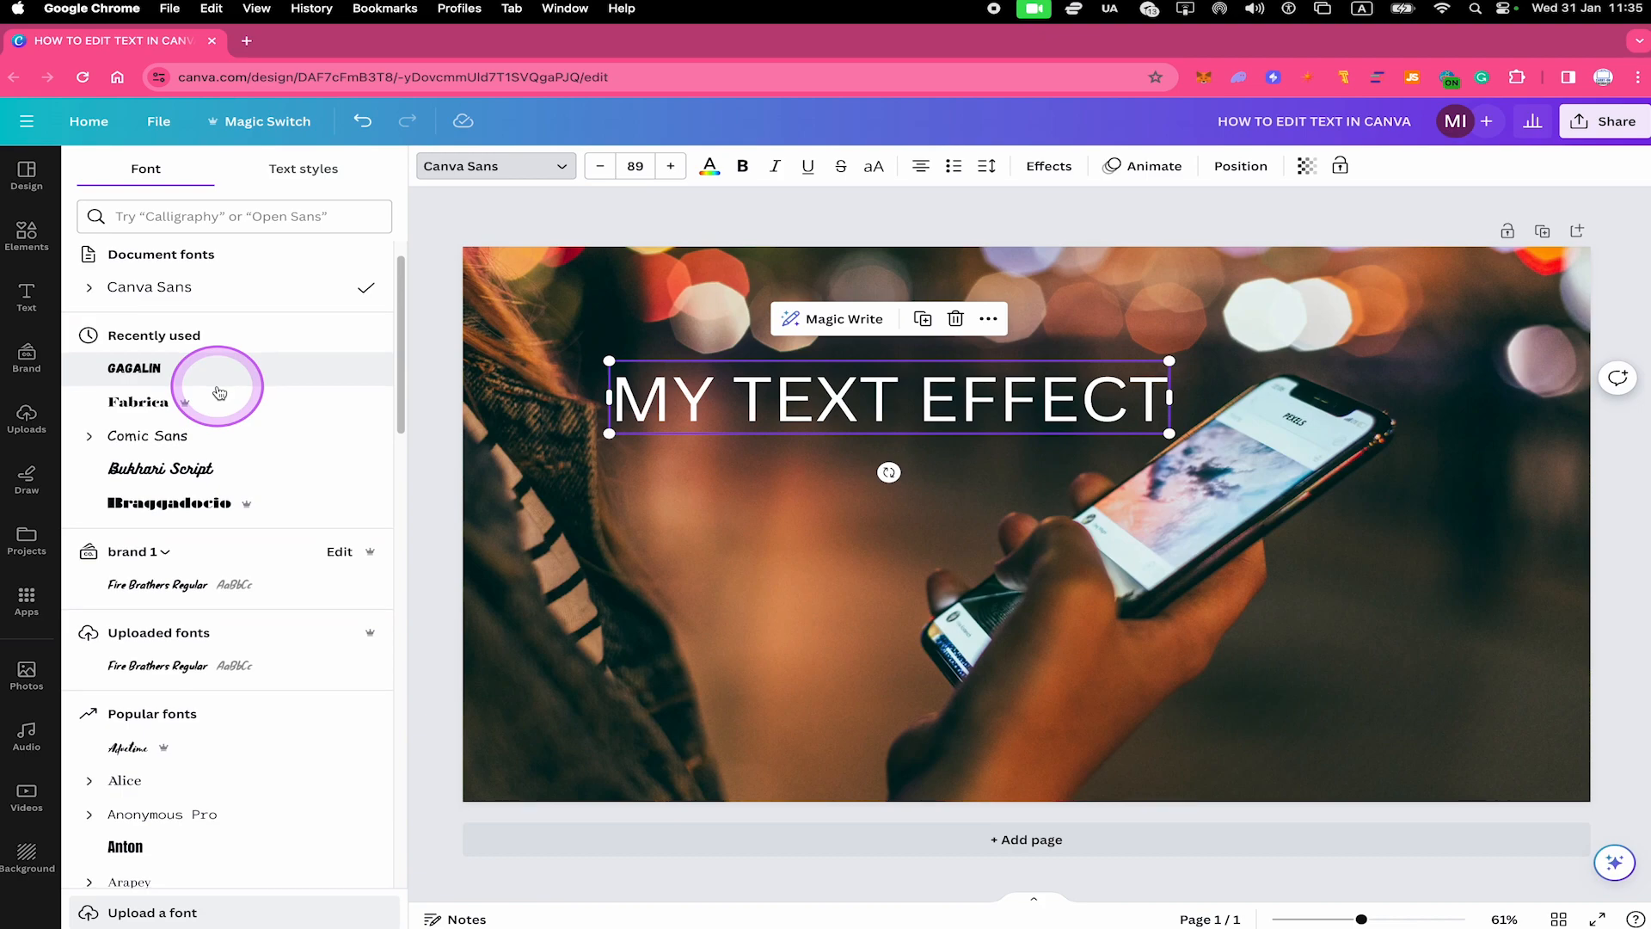
pyautogui.scroll(-2, 221, 435)
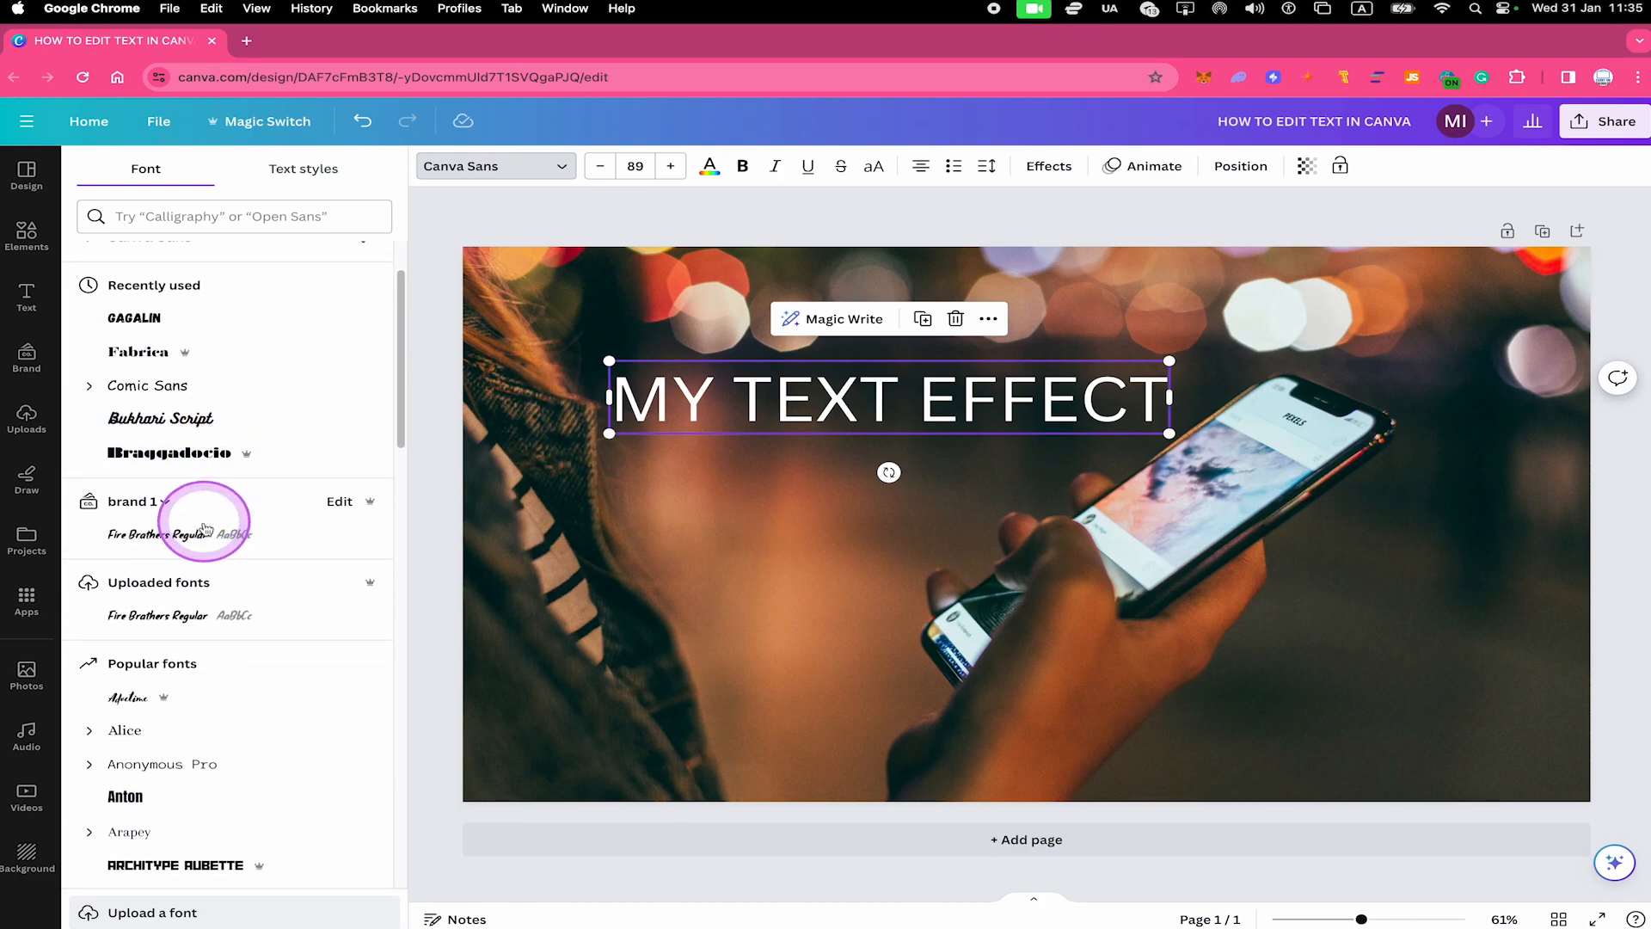
pyautogui.scroll(-3, 215, 466)
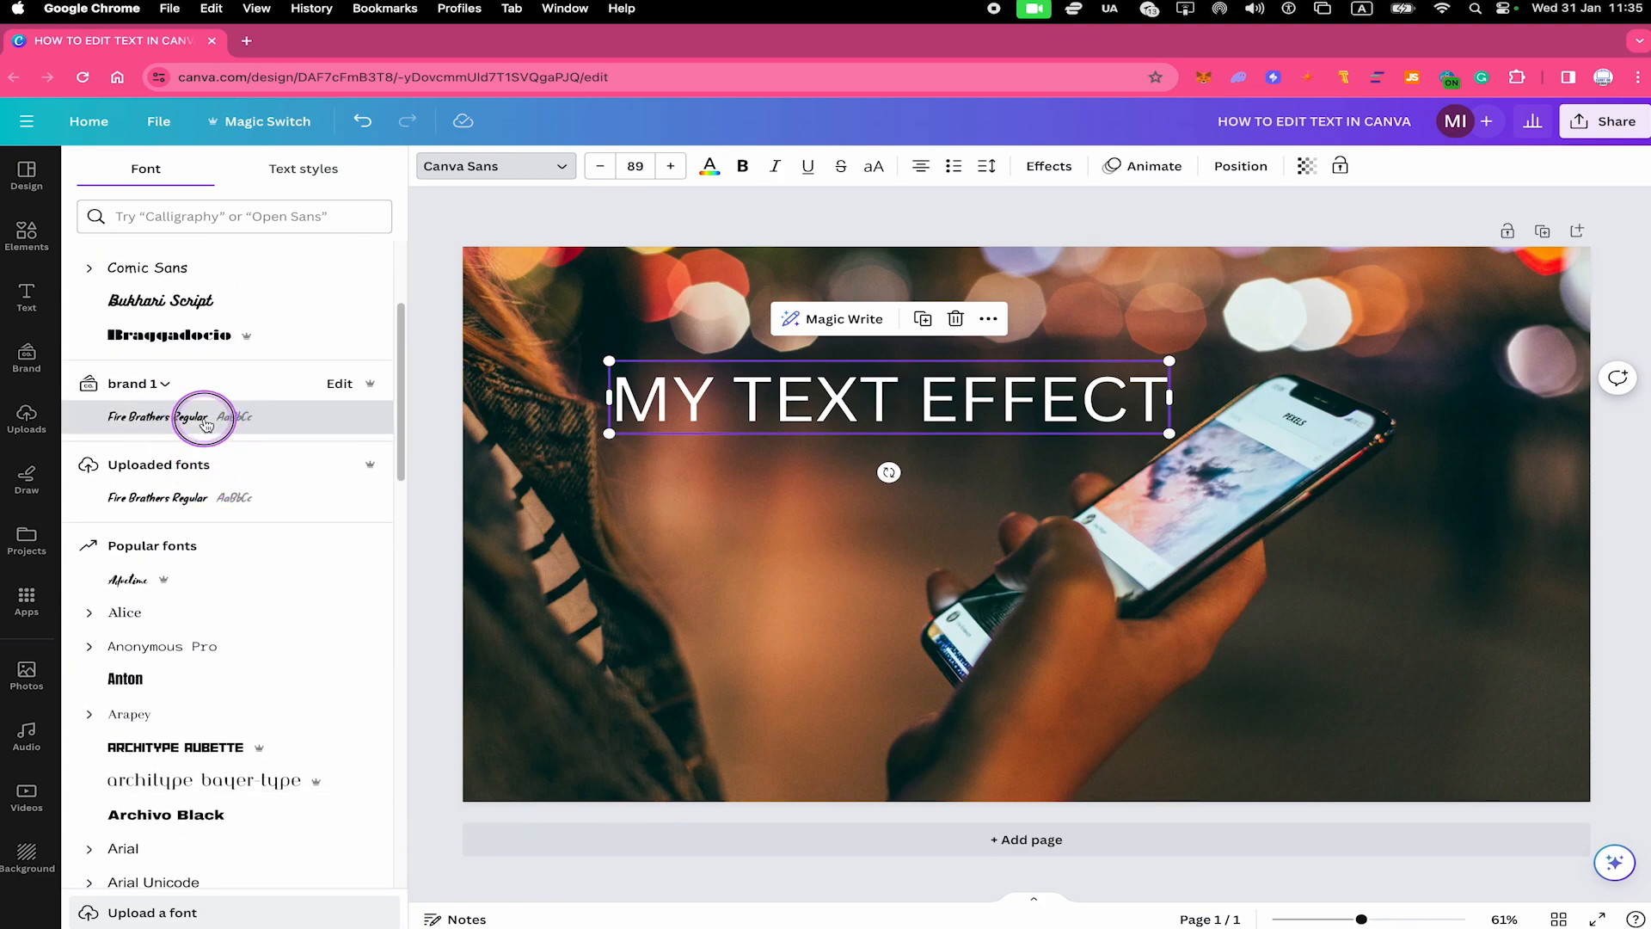
pyautogui.click(210, 416)
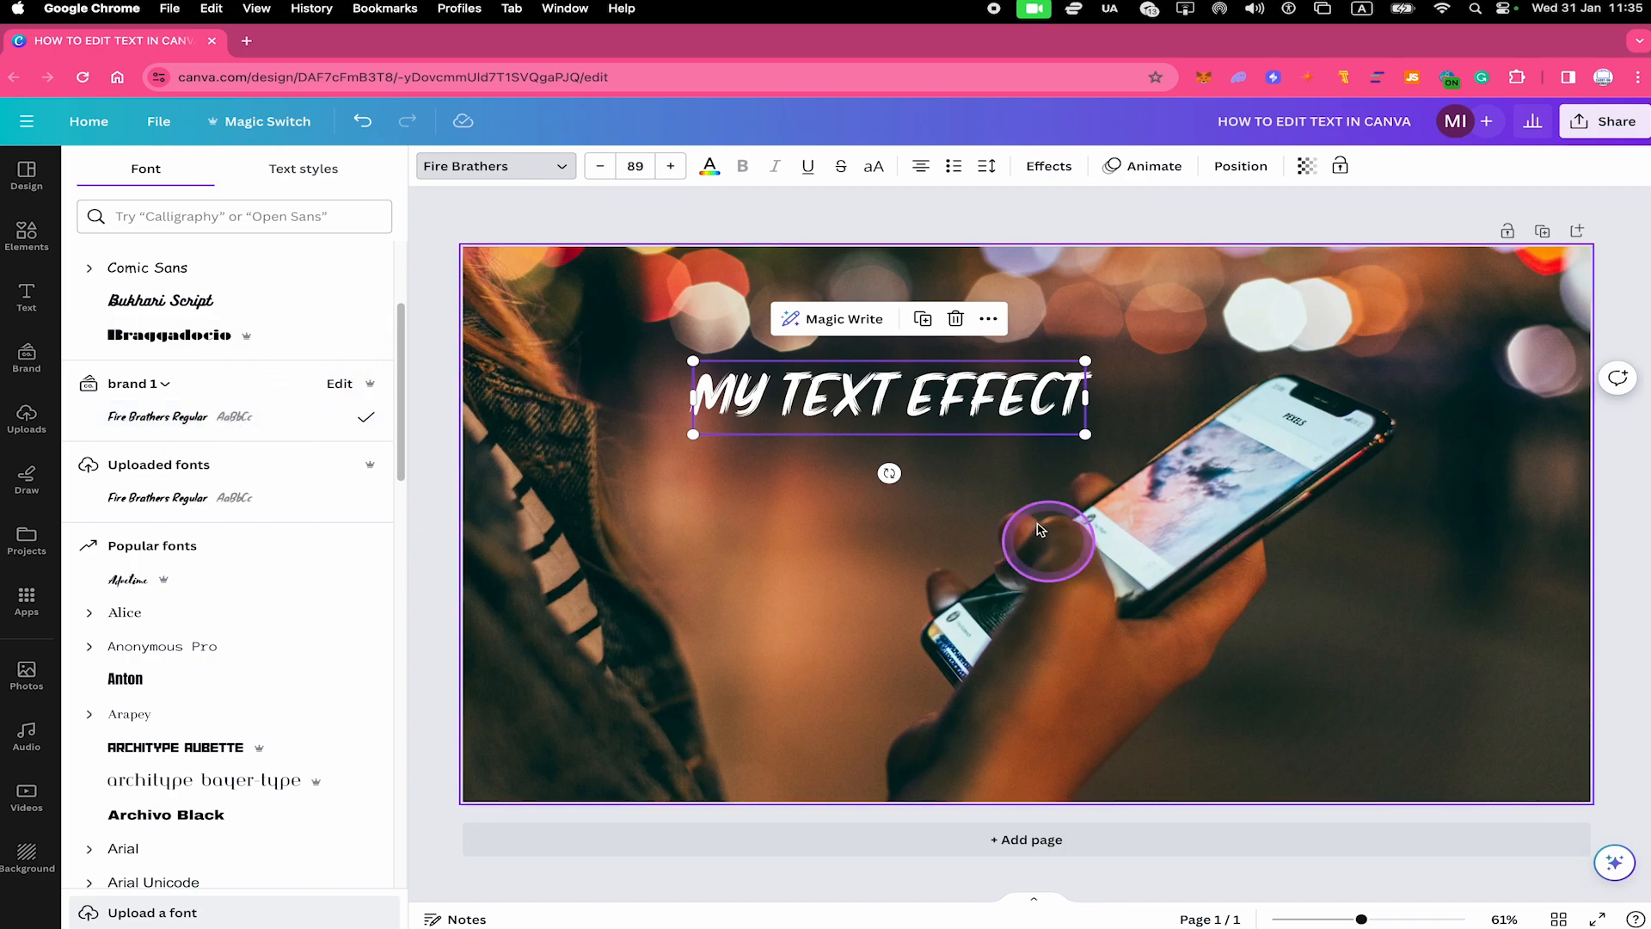
# Enlarge the "MY TEXT EFFECT" heading to about font size 149 and move it up and left on the photo
pyautogui.moveTo(1085, 435); pyautogui.dragTo(1334, 545)
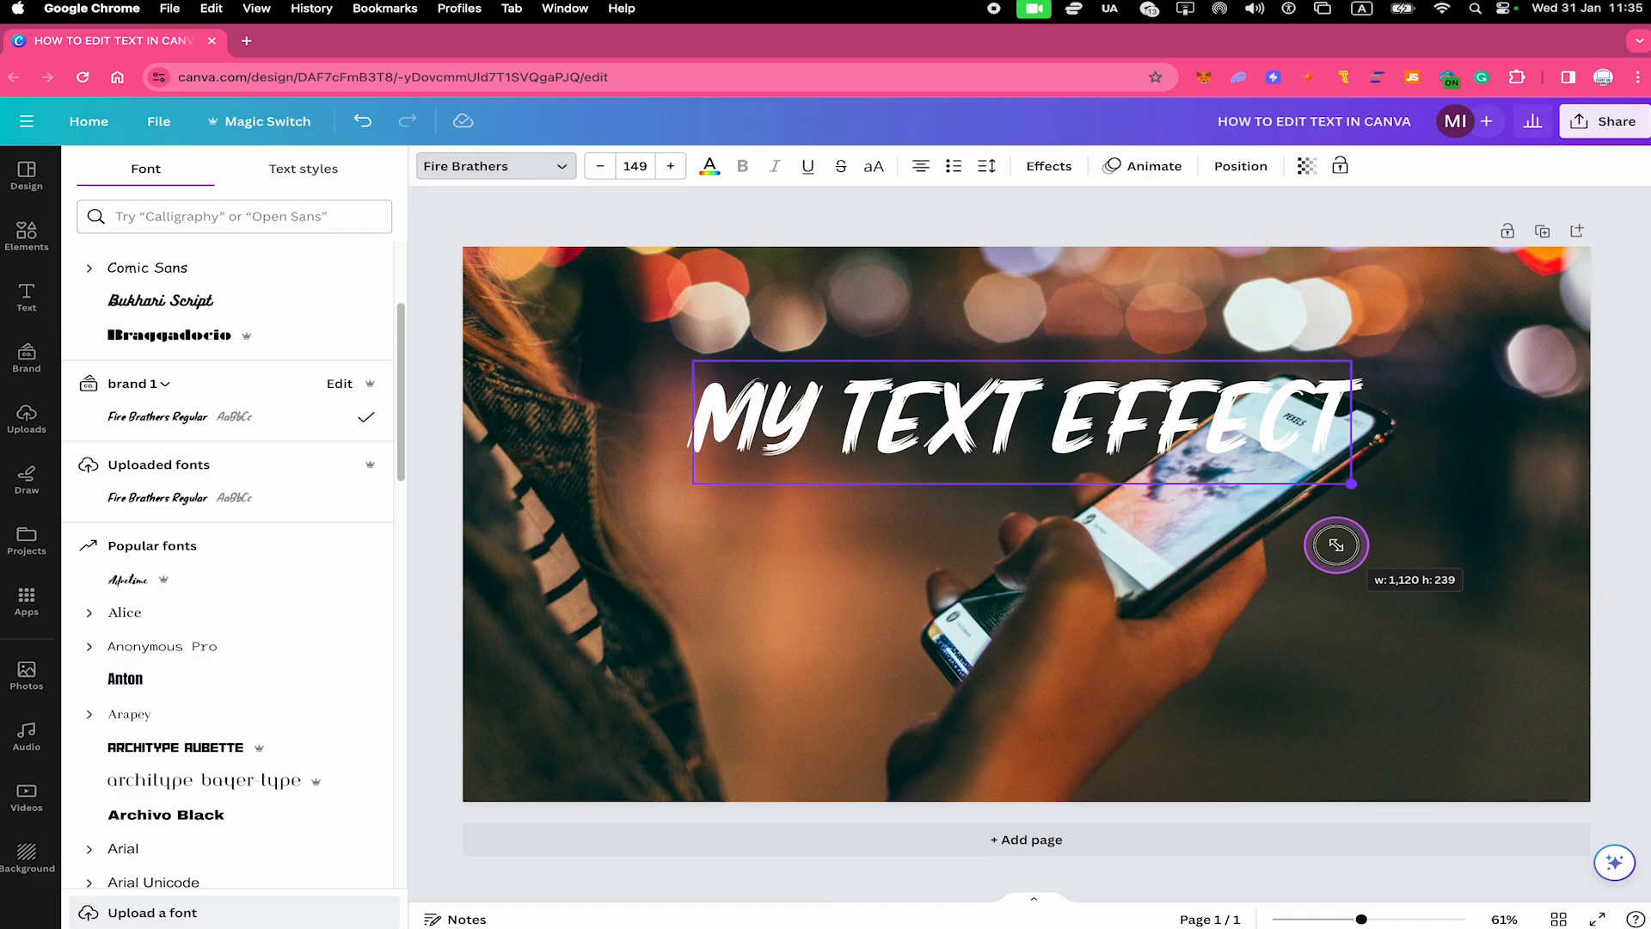
pyautogui.moveTo(1013, 417); pyautogui.dragTo(831, 370)
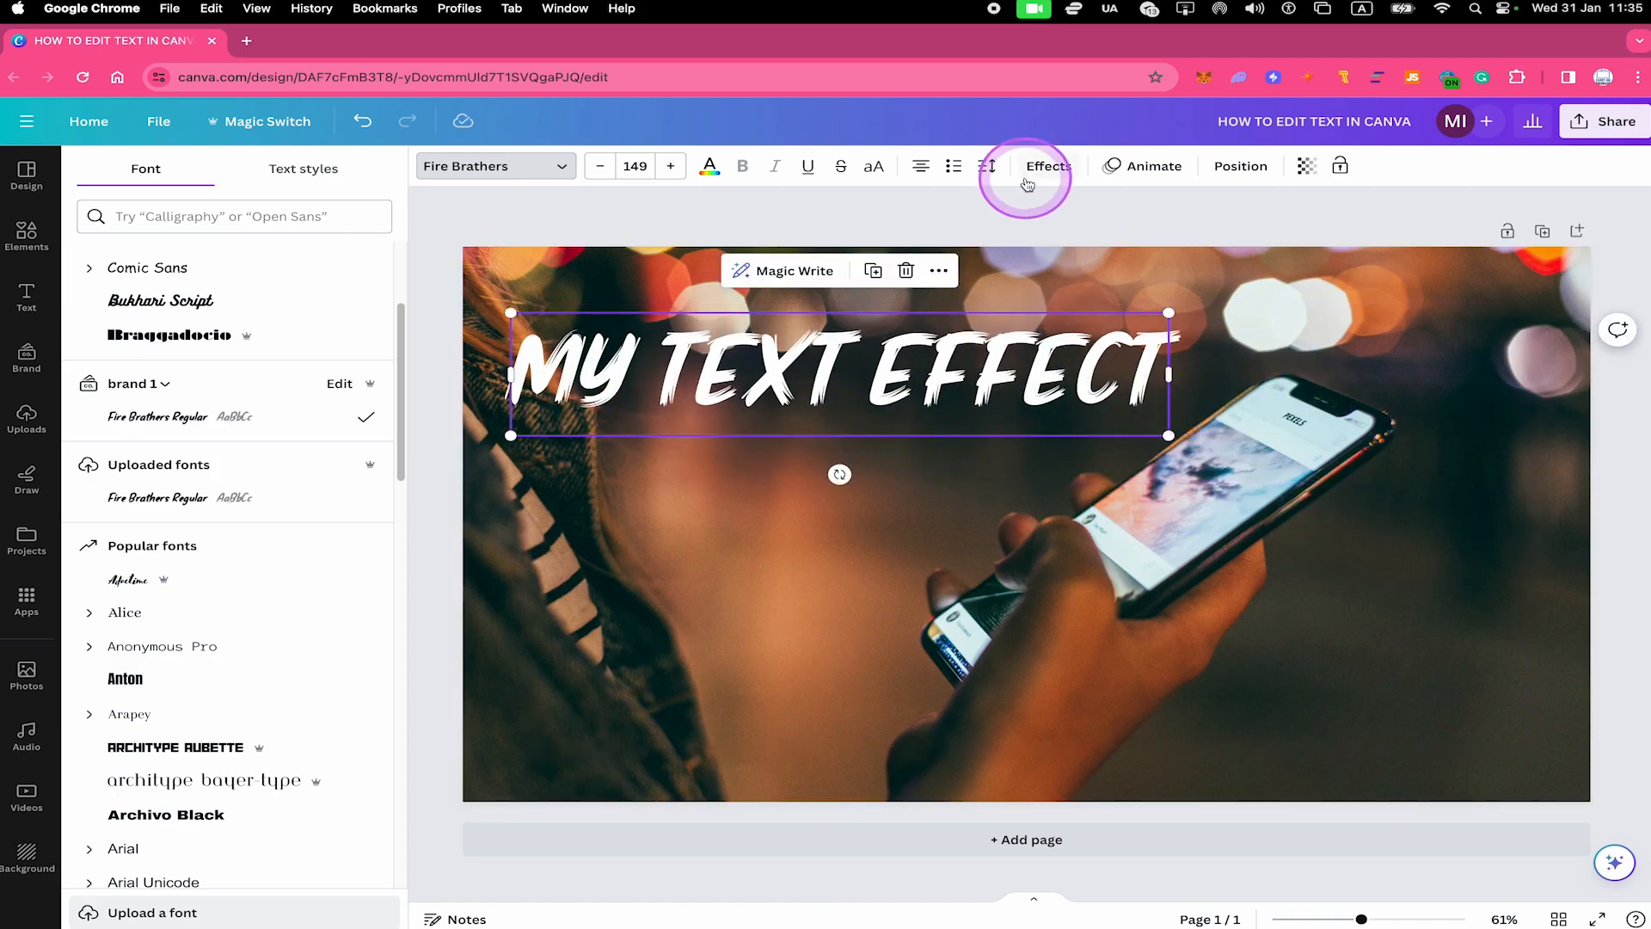
# Apply the Lift effect to the "MY TEXT EFFECT" heading with an intensity of 100
pyautogui.click(1063, 172)
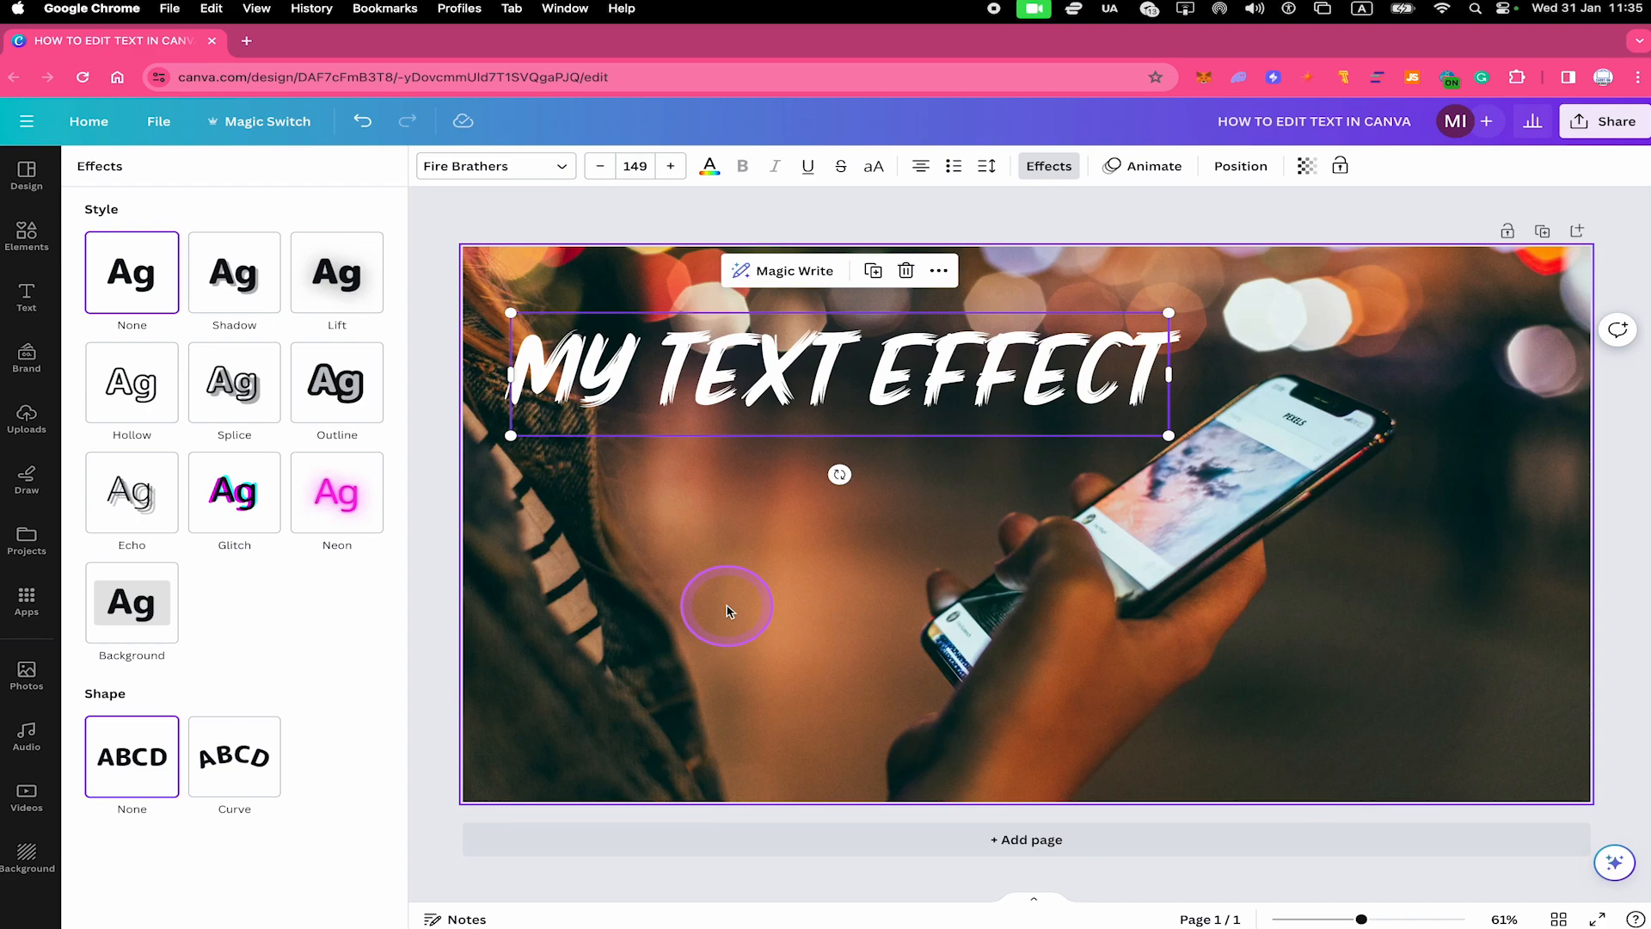
pyautogui.click(337, 274)
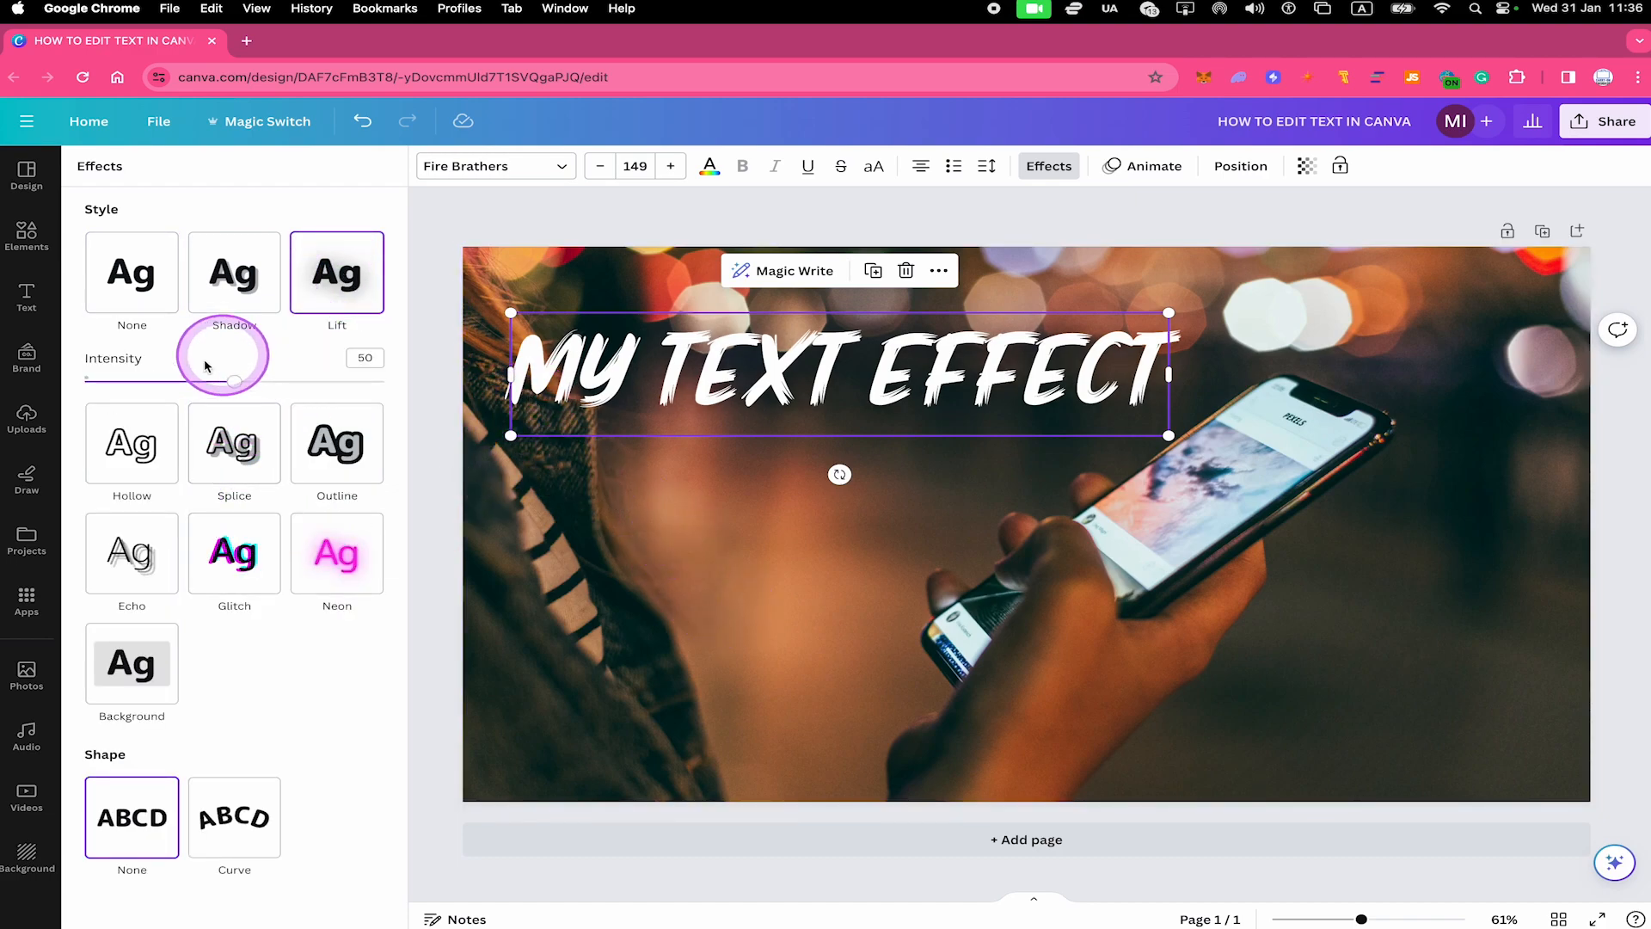
pyautogui.moveTo(235, 381); pyautogui.dragTo(11, 384)
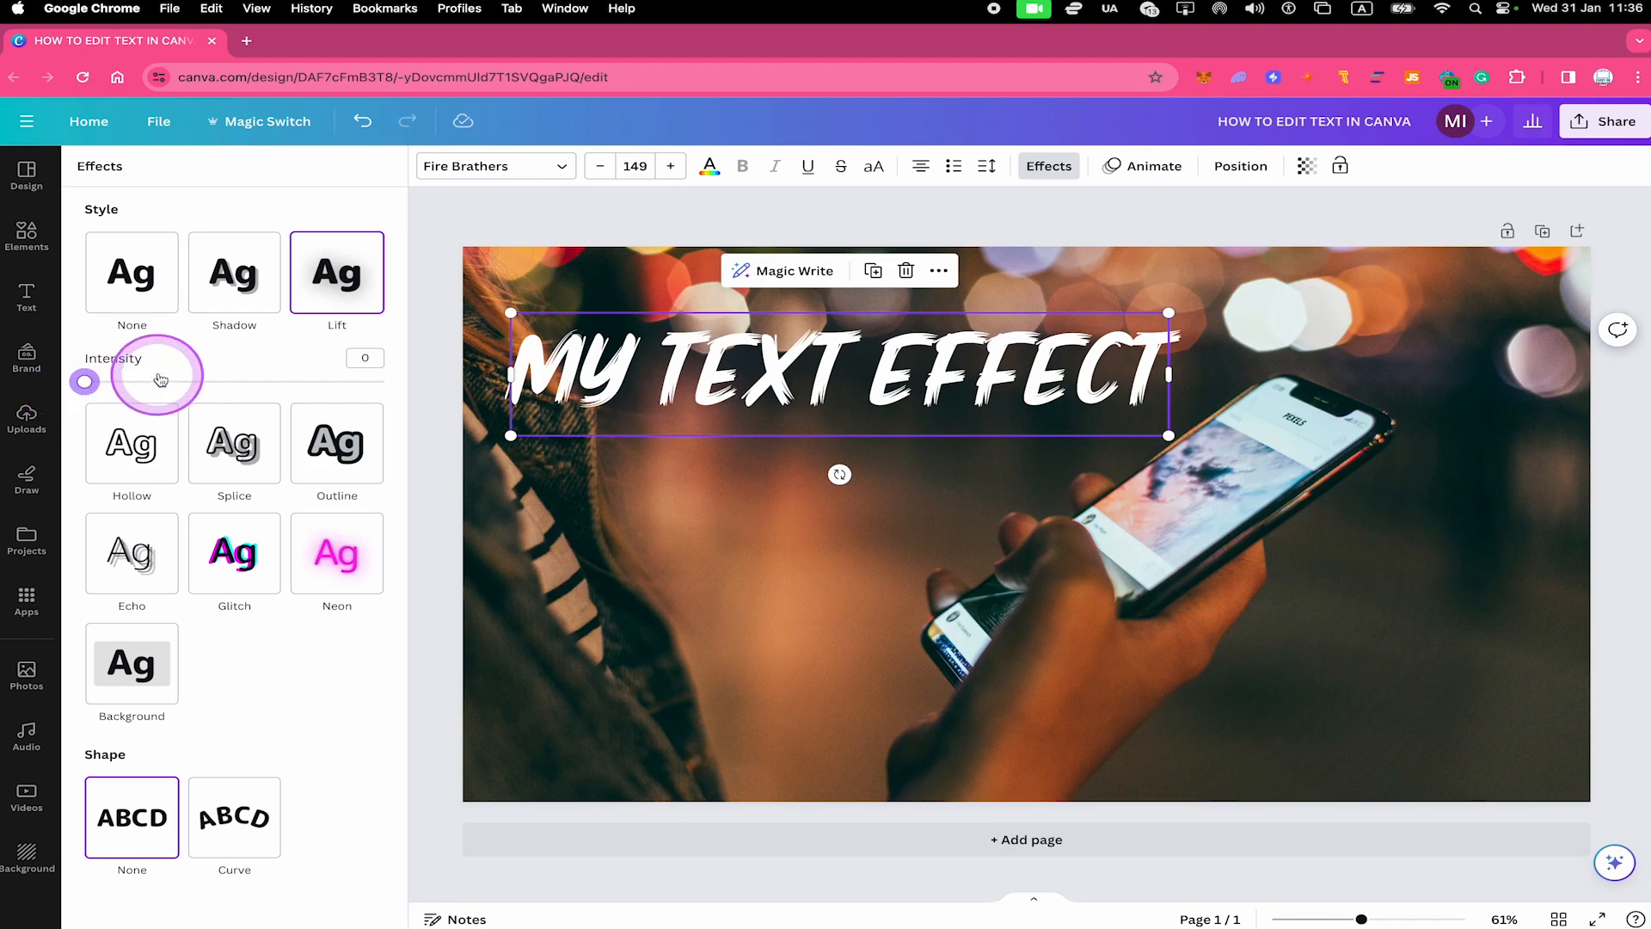
pyautogui.moveTo(84, 381); pyautogui.dragTo(384, 381)
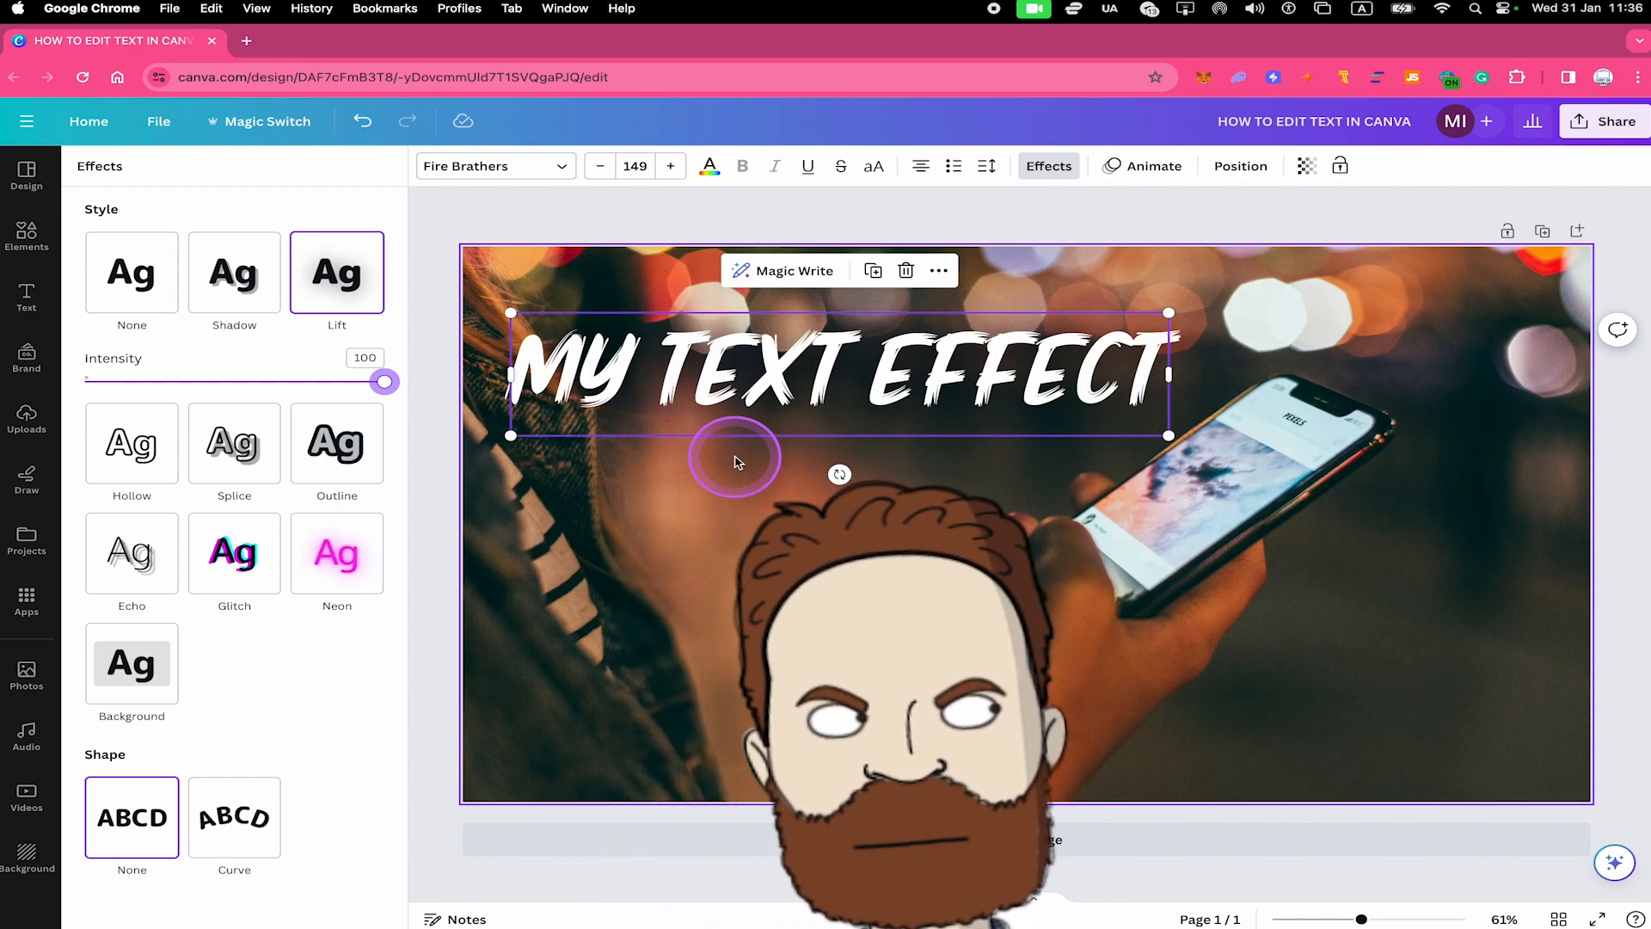
# Apply the Outline effect to the "MY TEXT EFFECT" heading and enlarge it to about font size 230 across the lower part of the photo
pyautogui.click(343, 445)
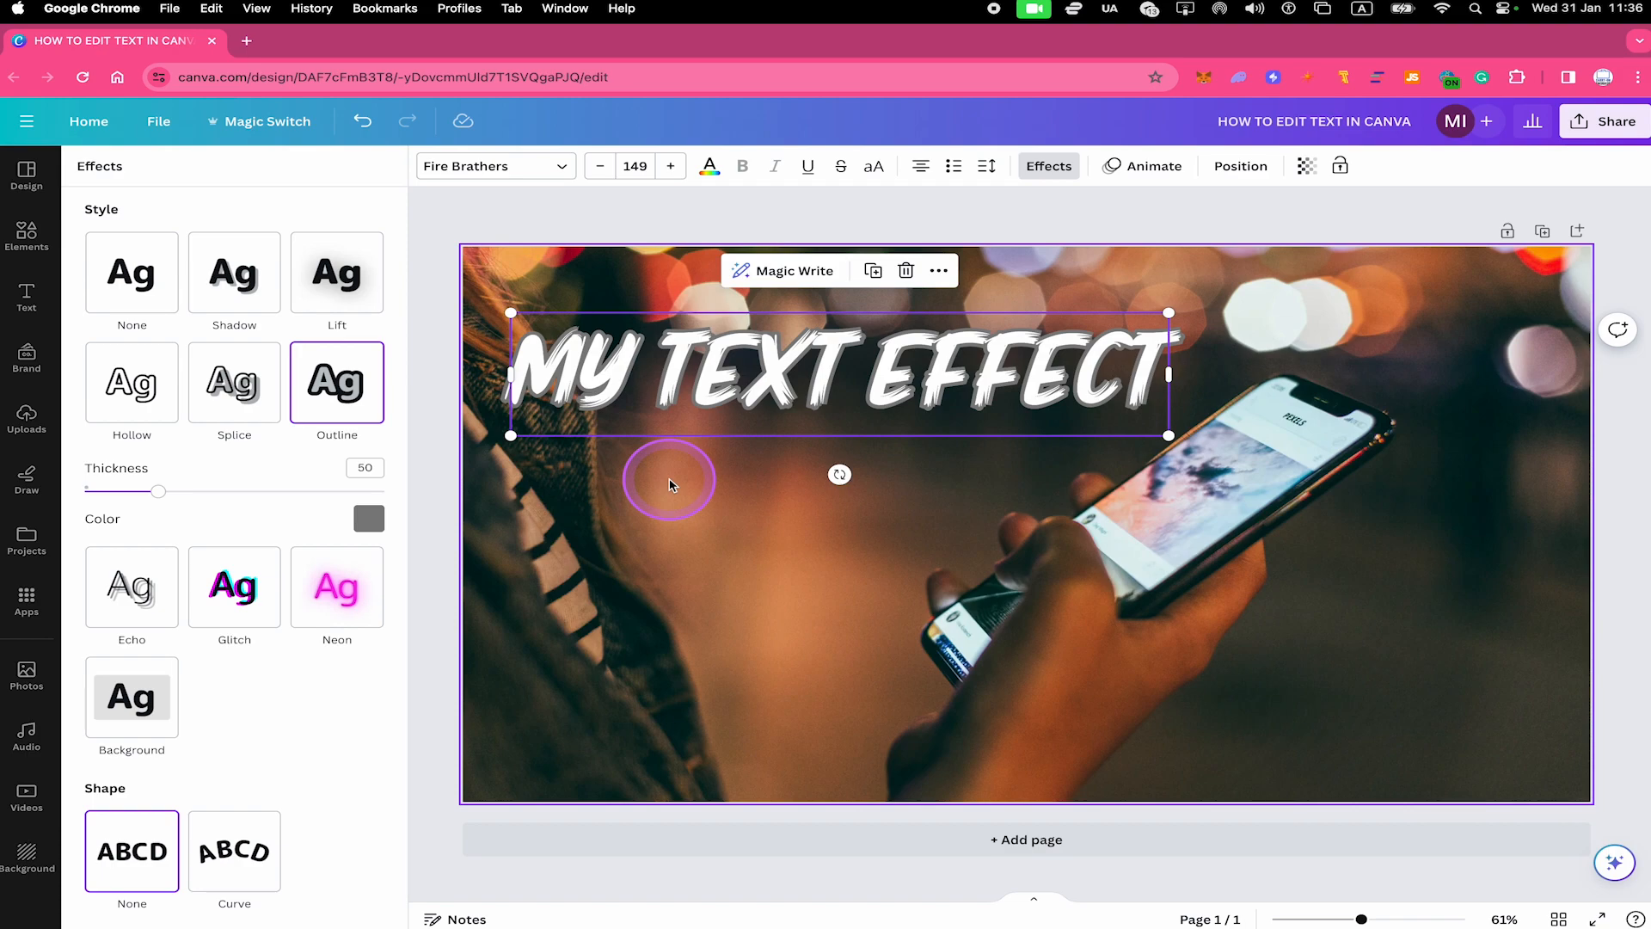
pyautogui.moveTo(1172, 561); pyautogui.dragTo(1527, 494)
pyautogui.moveTo(1250, 557); pyautogui.dragTo(1250, 655)
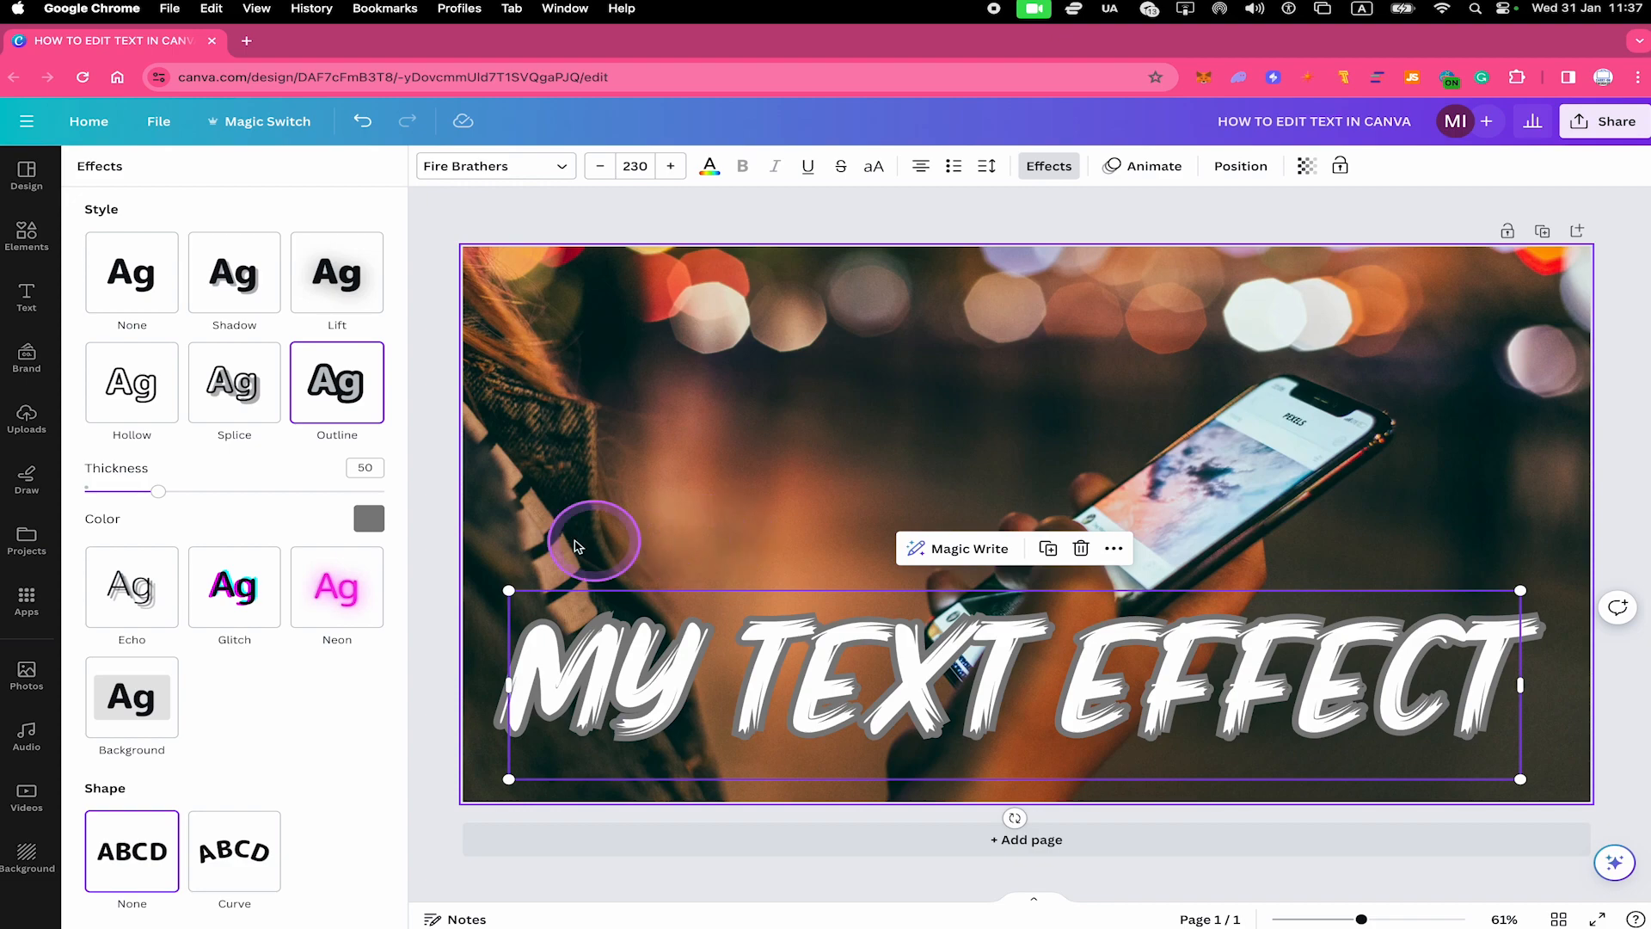
# Change the outline colour of the "MY TEXT EFFECT" heading to the darker orange from the default solid colours
pyautogui.click(369, 519)
pyautogui.click(499, 553)
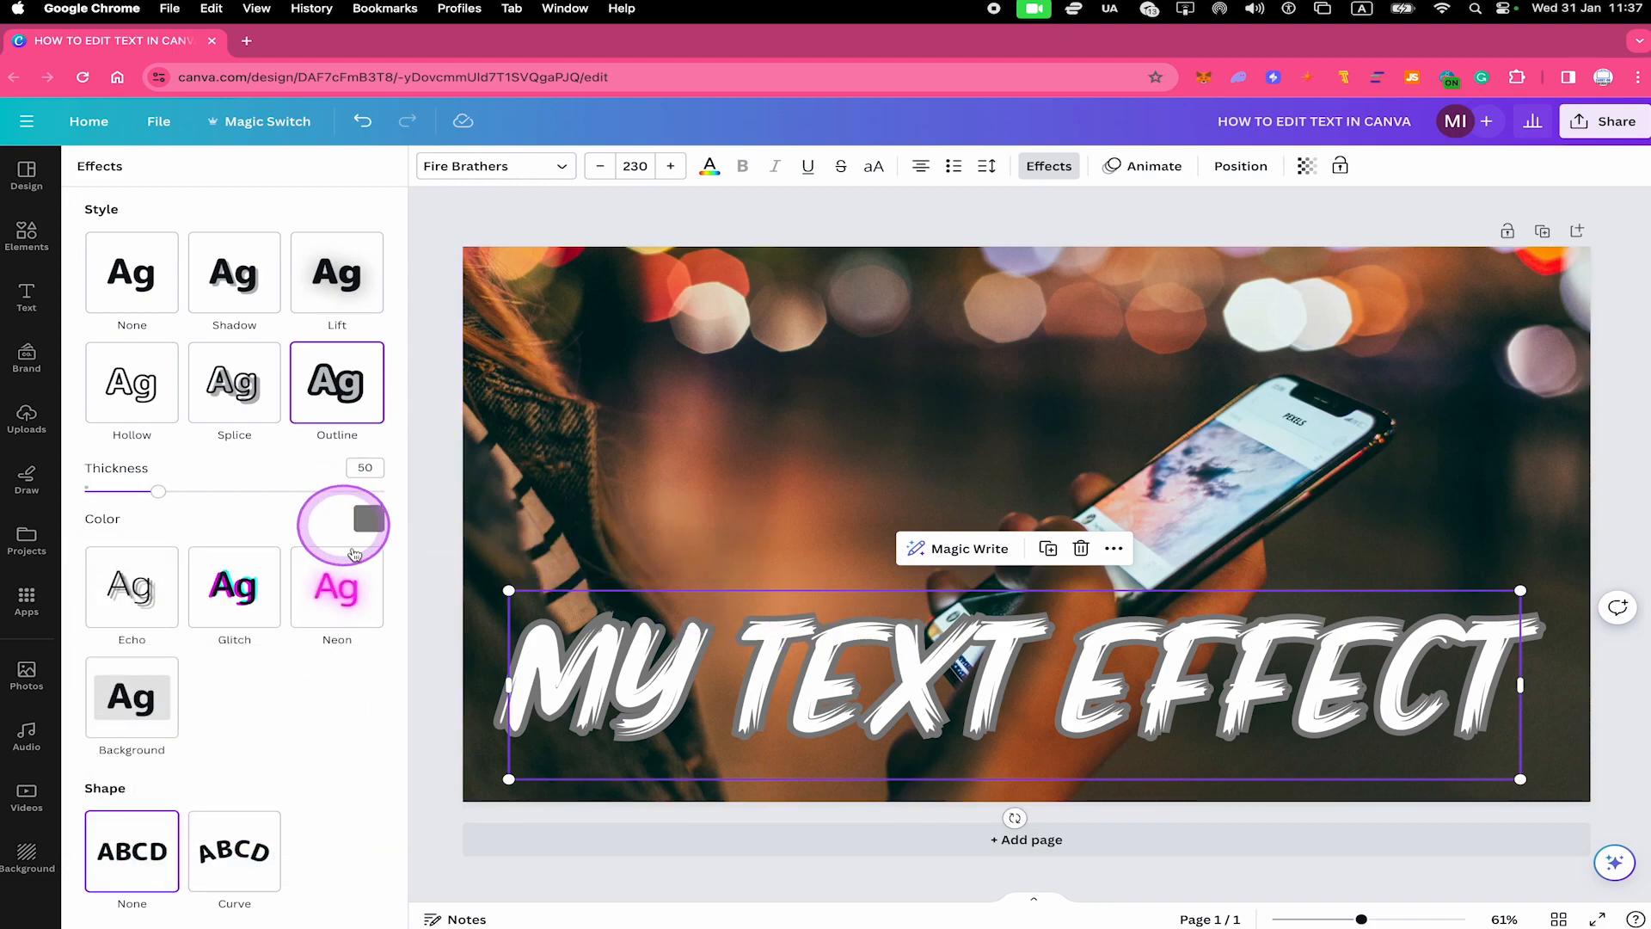
pyautogui.click(369, 519)
pyautogui.scroll(-1, 228, 807)
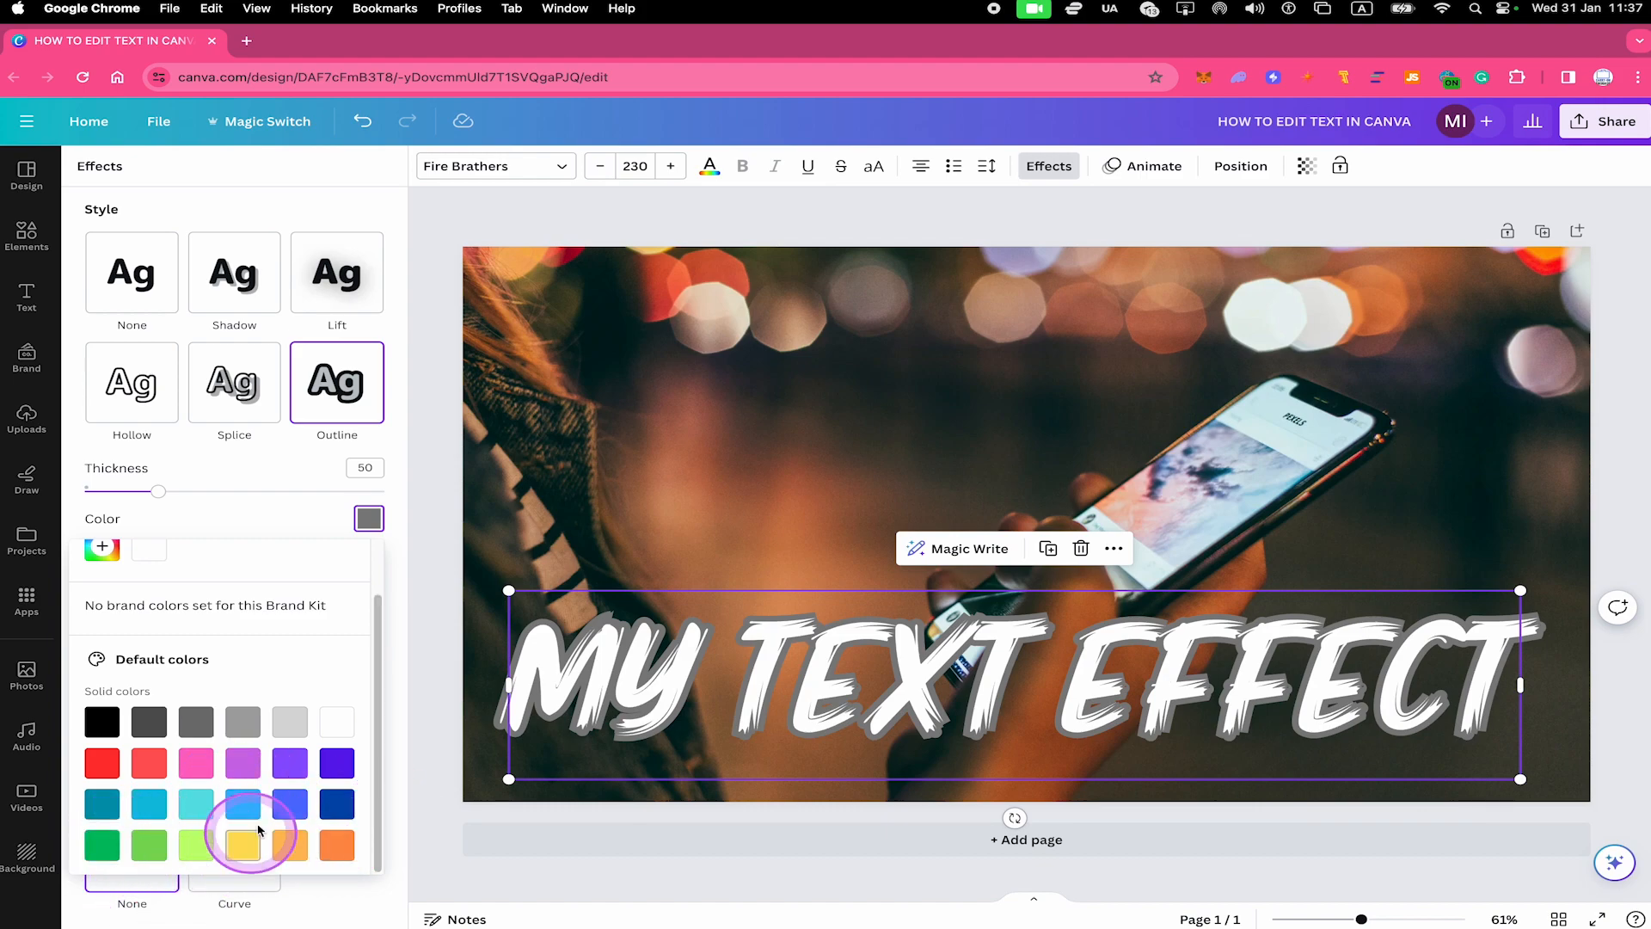
pyautogui.click(339, 848)
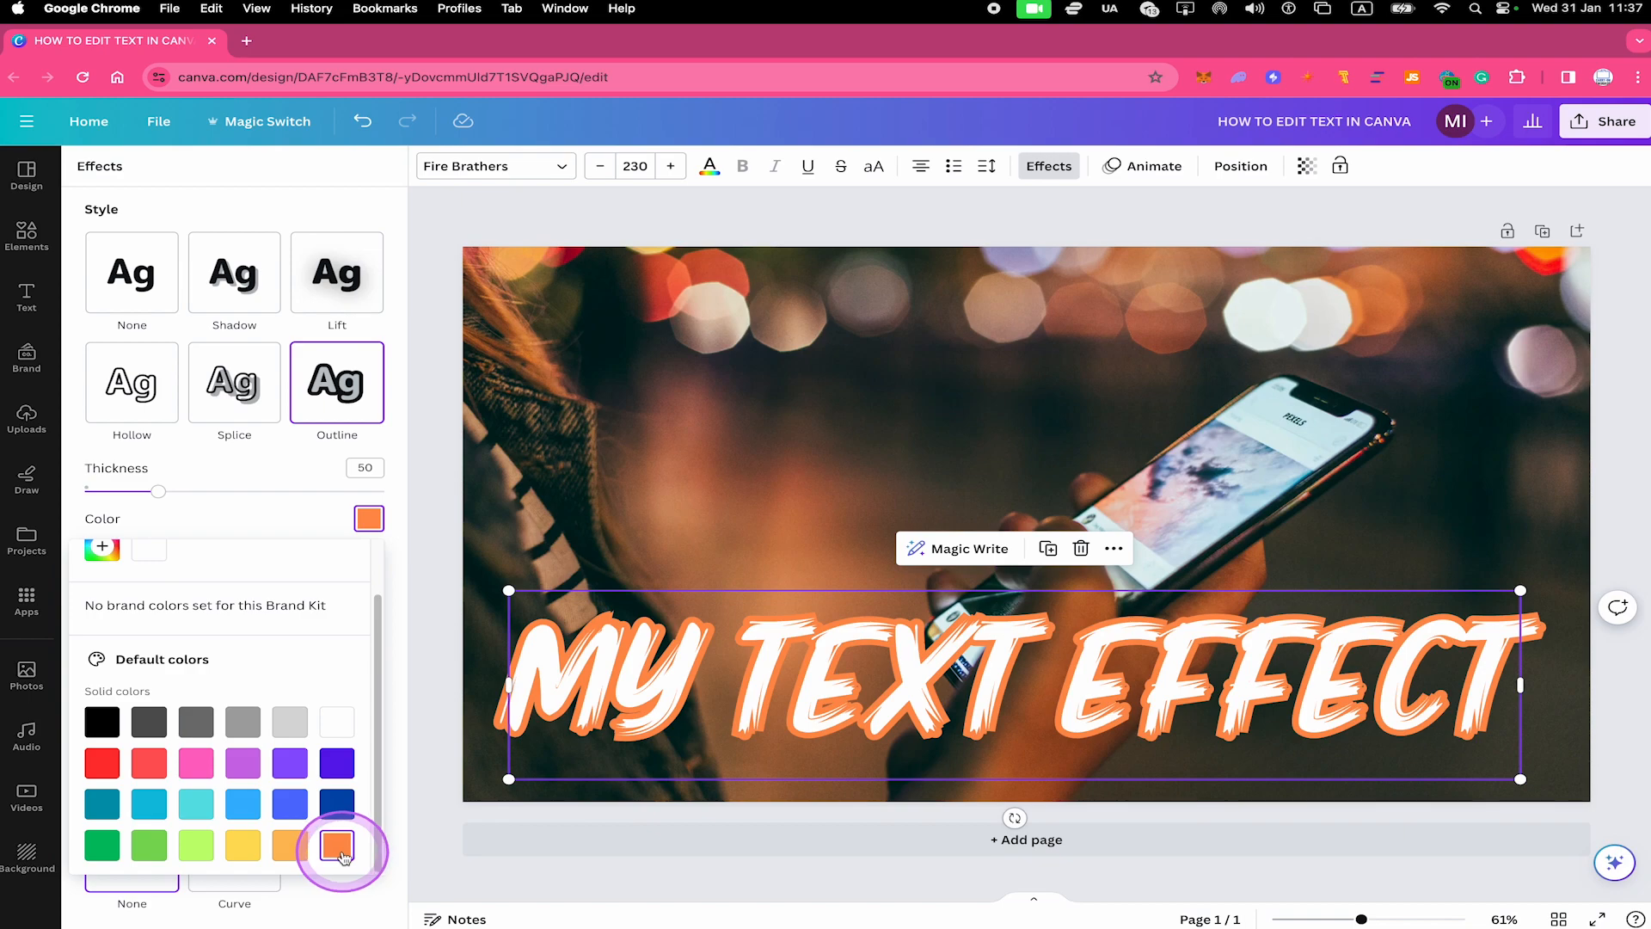
pyautogui.click(951, 360)
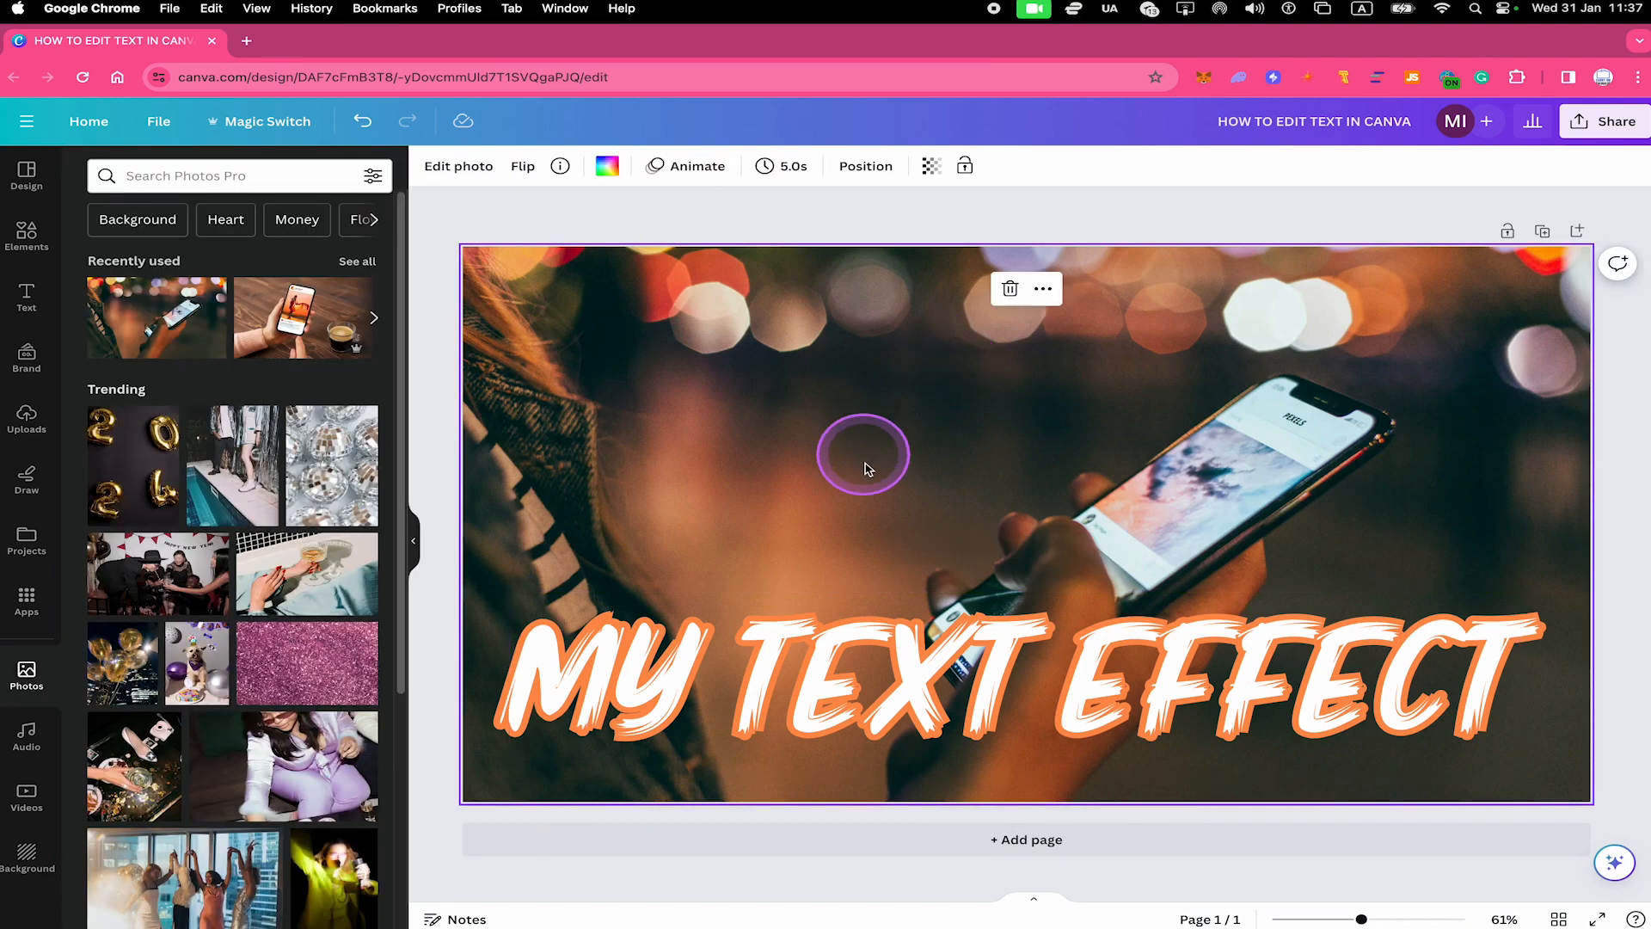
# Apply the Typewriter writing animation to the "MY TEXT EFFECT" heading
pyautogui.click(900, 628)
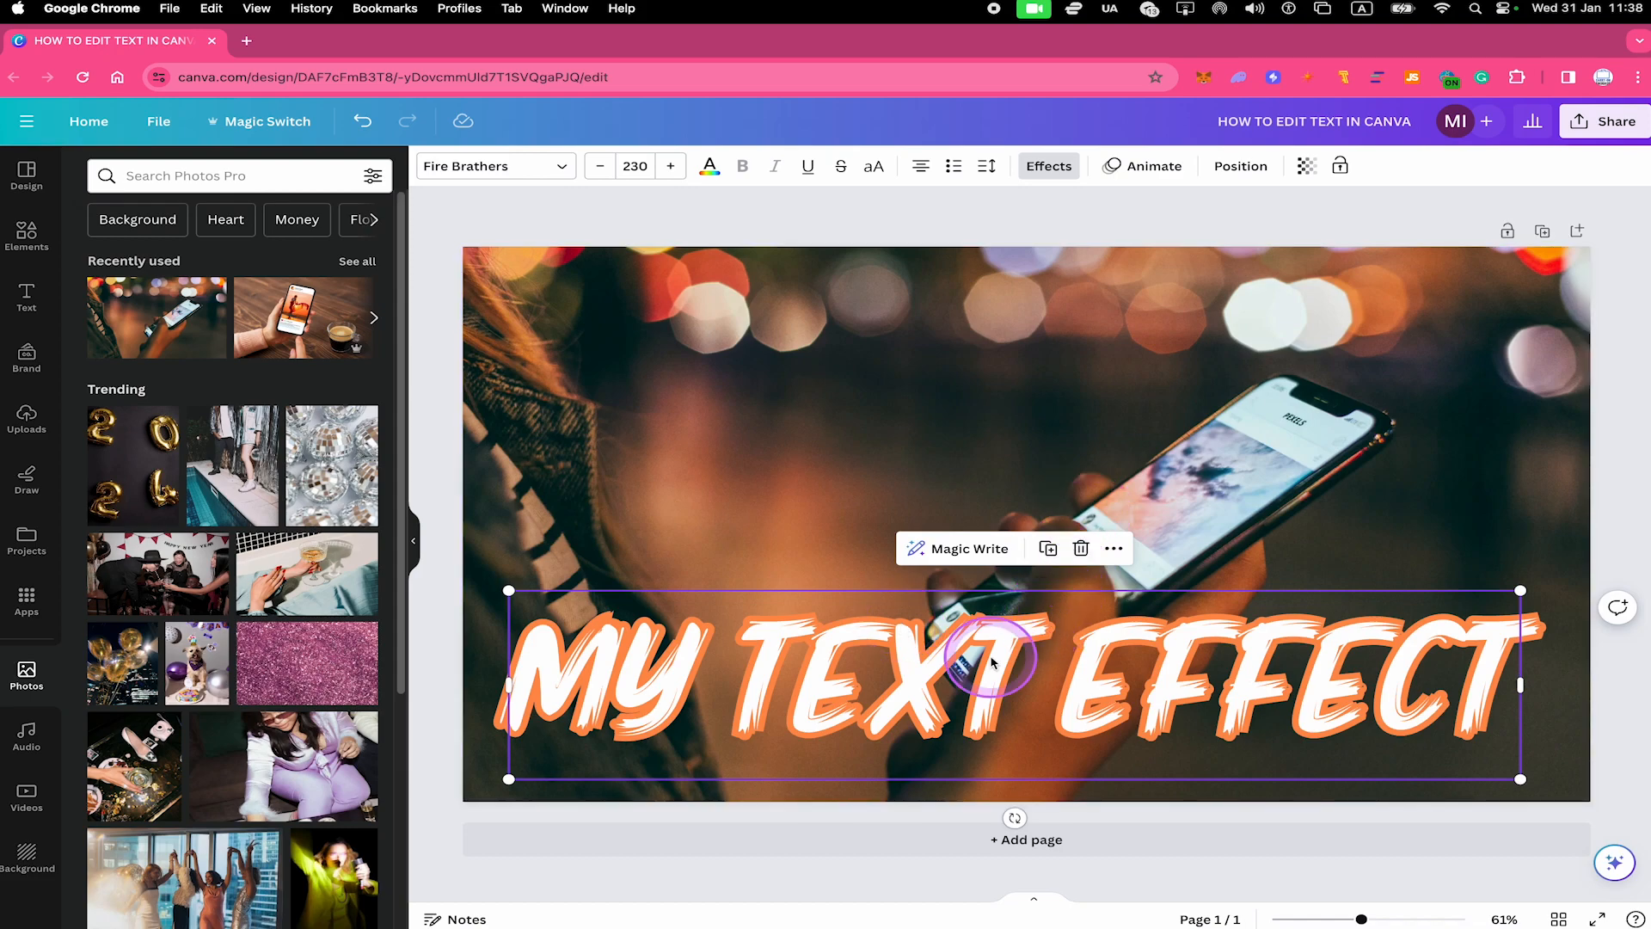
pyautogui.click(1148, 171)
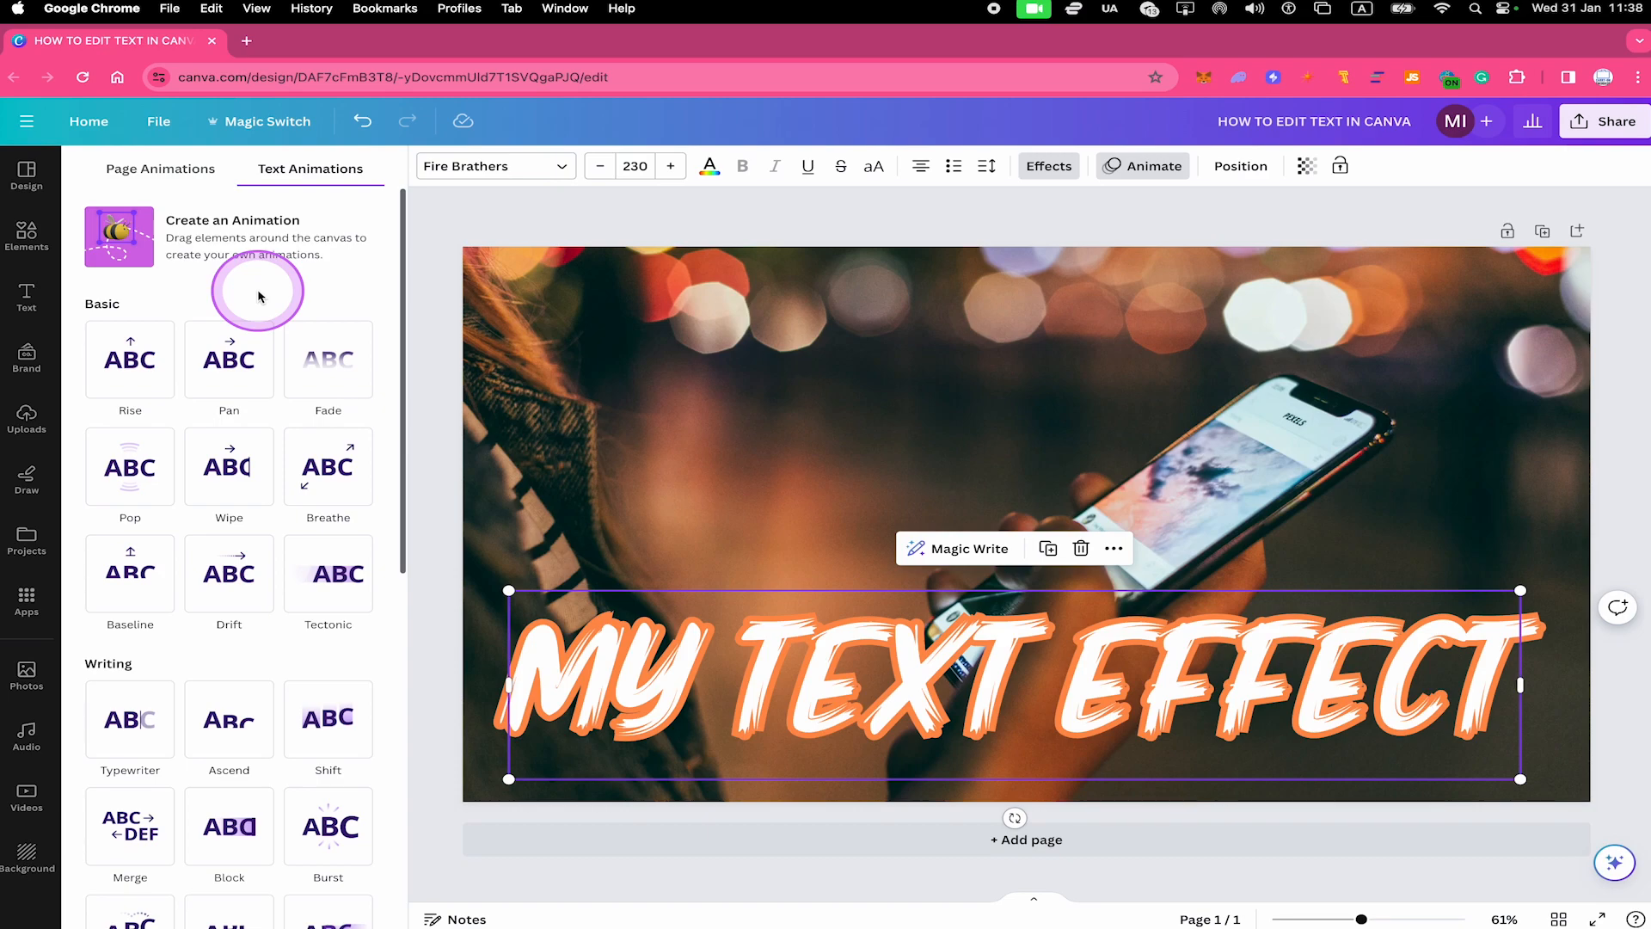
pyautogui.click(135, 727)
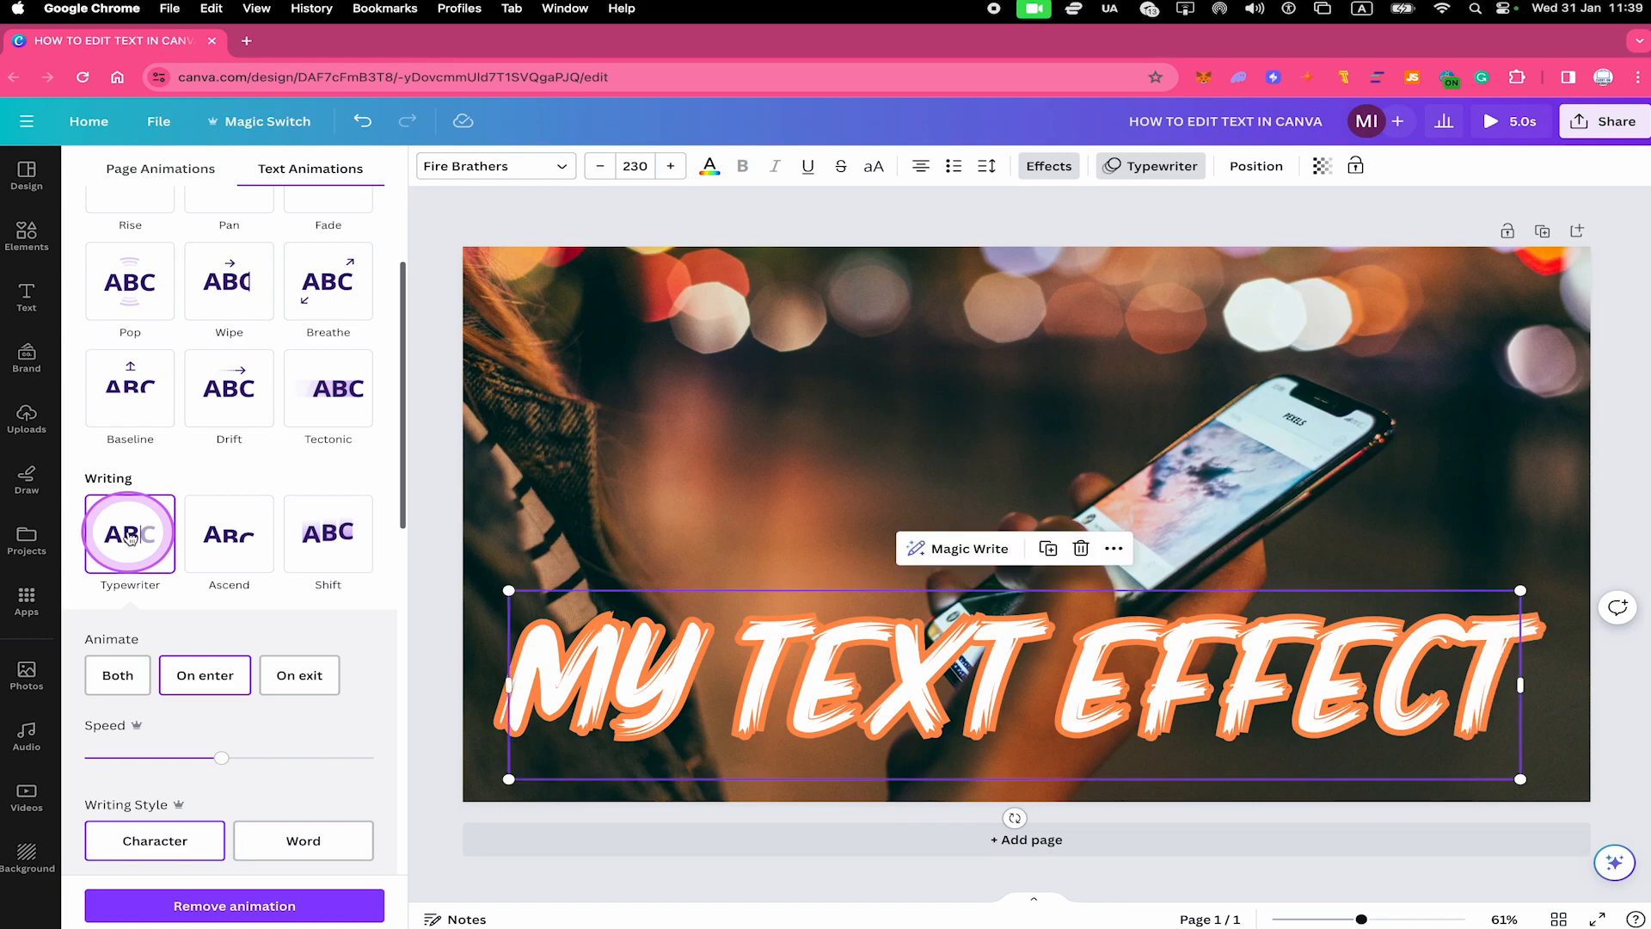
pyautogui.scroll(-2, 129, 537)
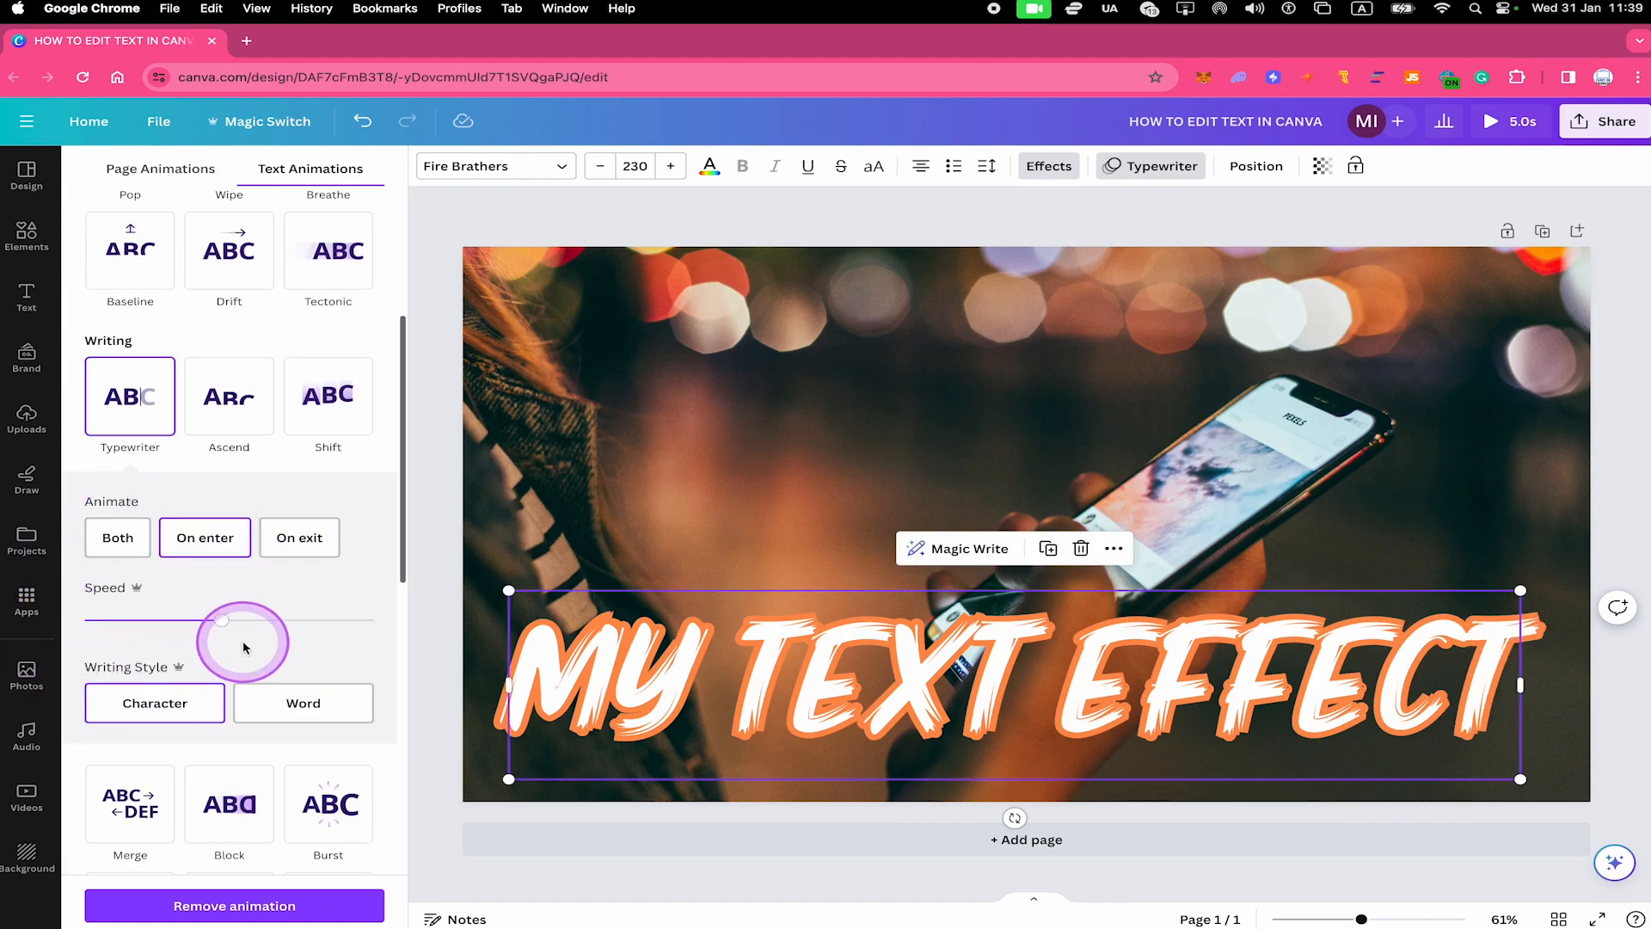
pyautogui.click(142, 399)
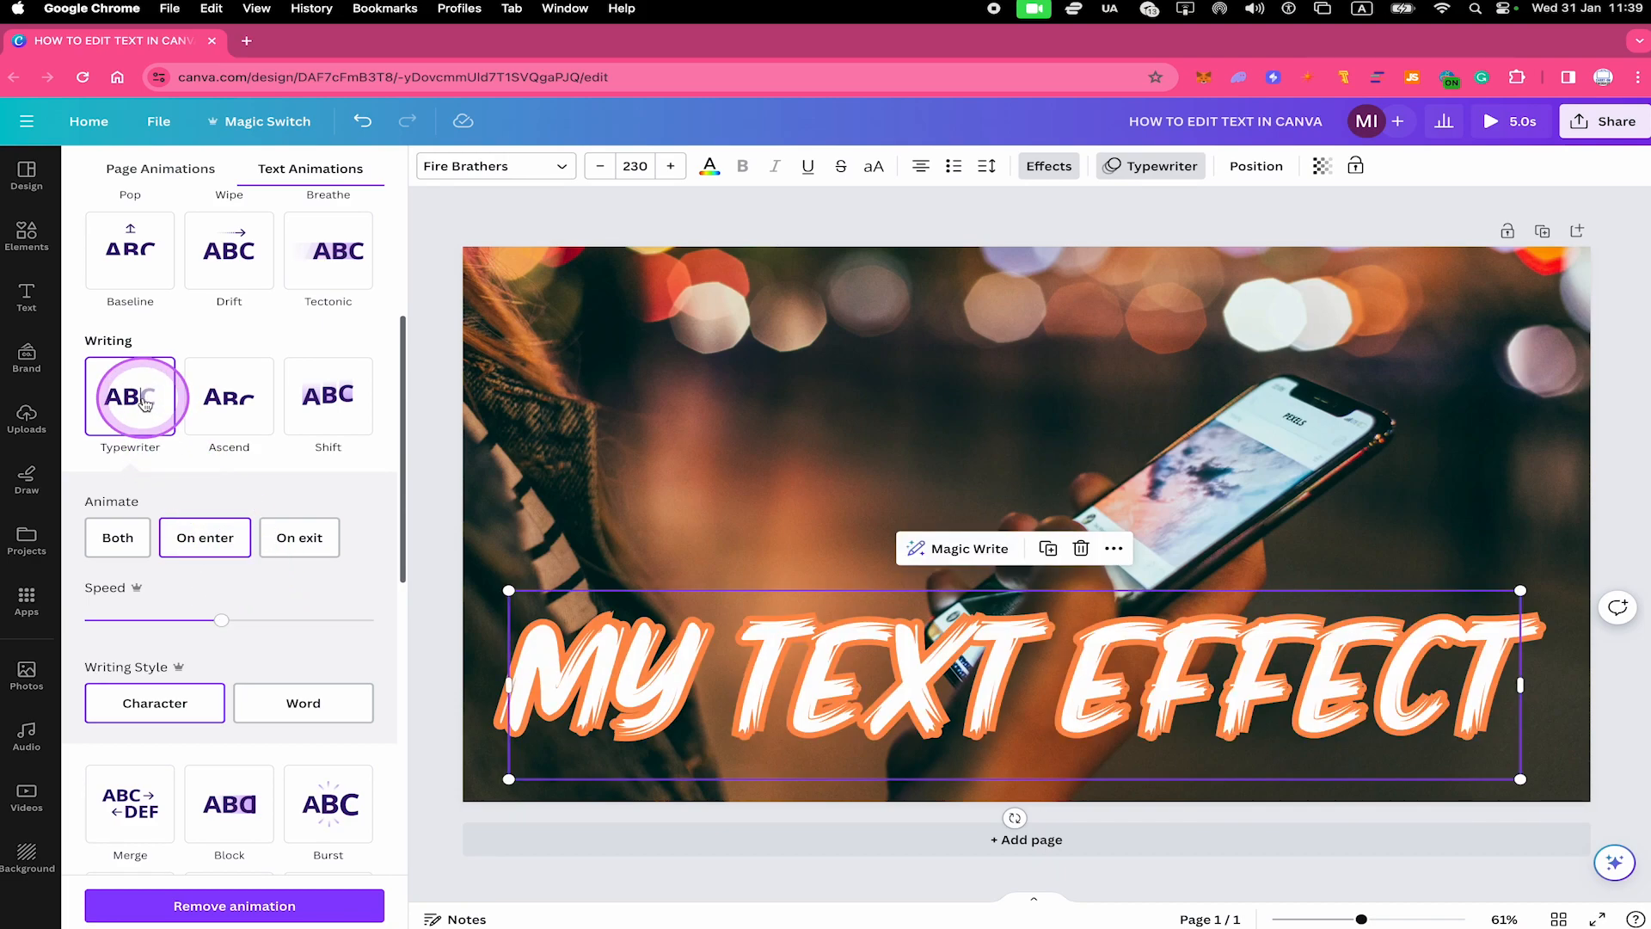
# Slow the heading's Typewriter animation to about one sixth of the speed range
pyautogui.moveTo(219, 619); pyautogui.dragTo(128, 625)
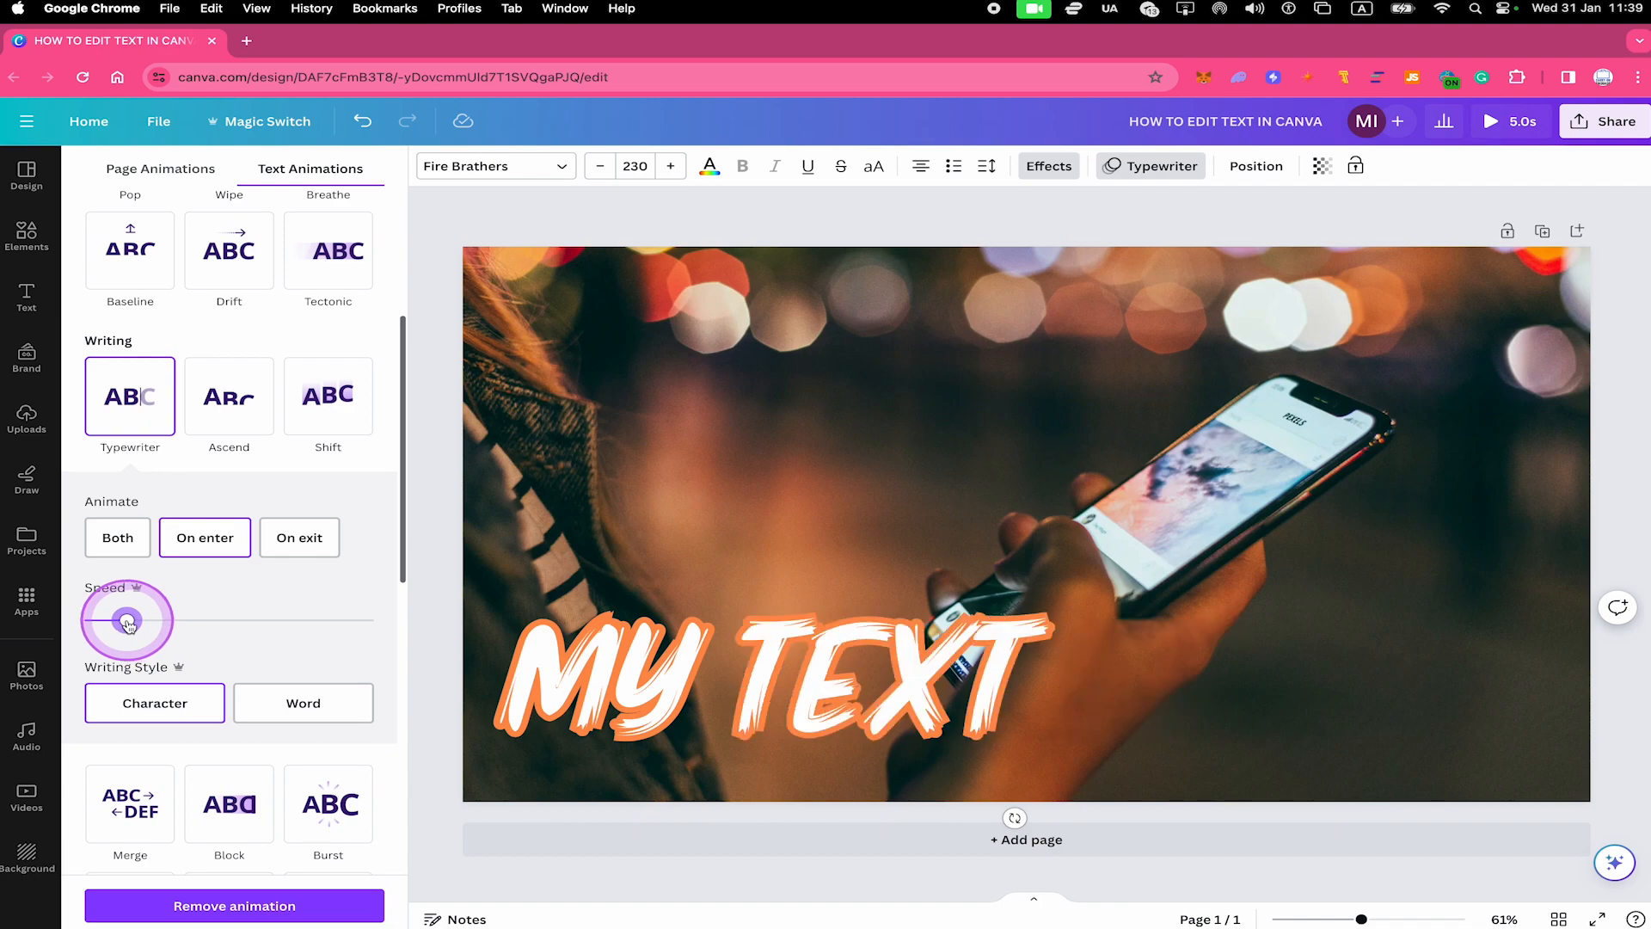
pyautogui.moveTo(127, 624); pyautogui.dragTo(134, 625)
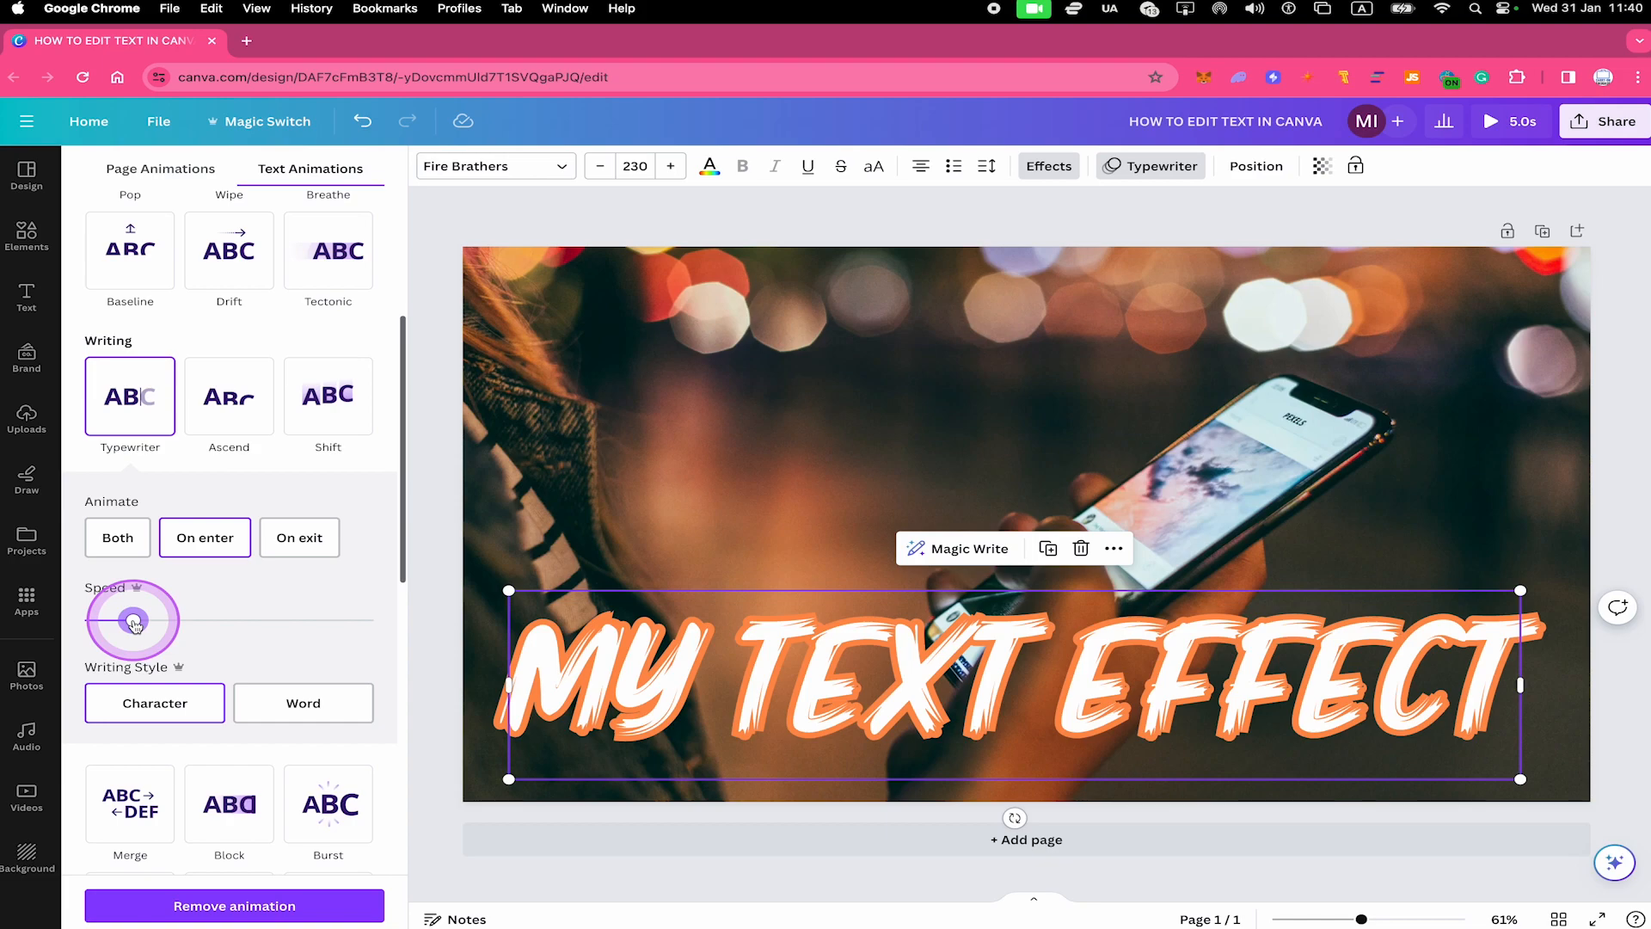
pyautogui.click(888, 518)
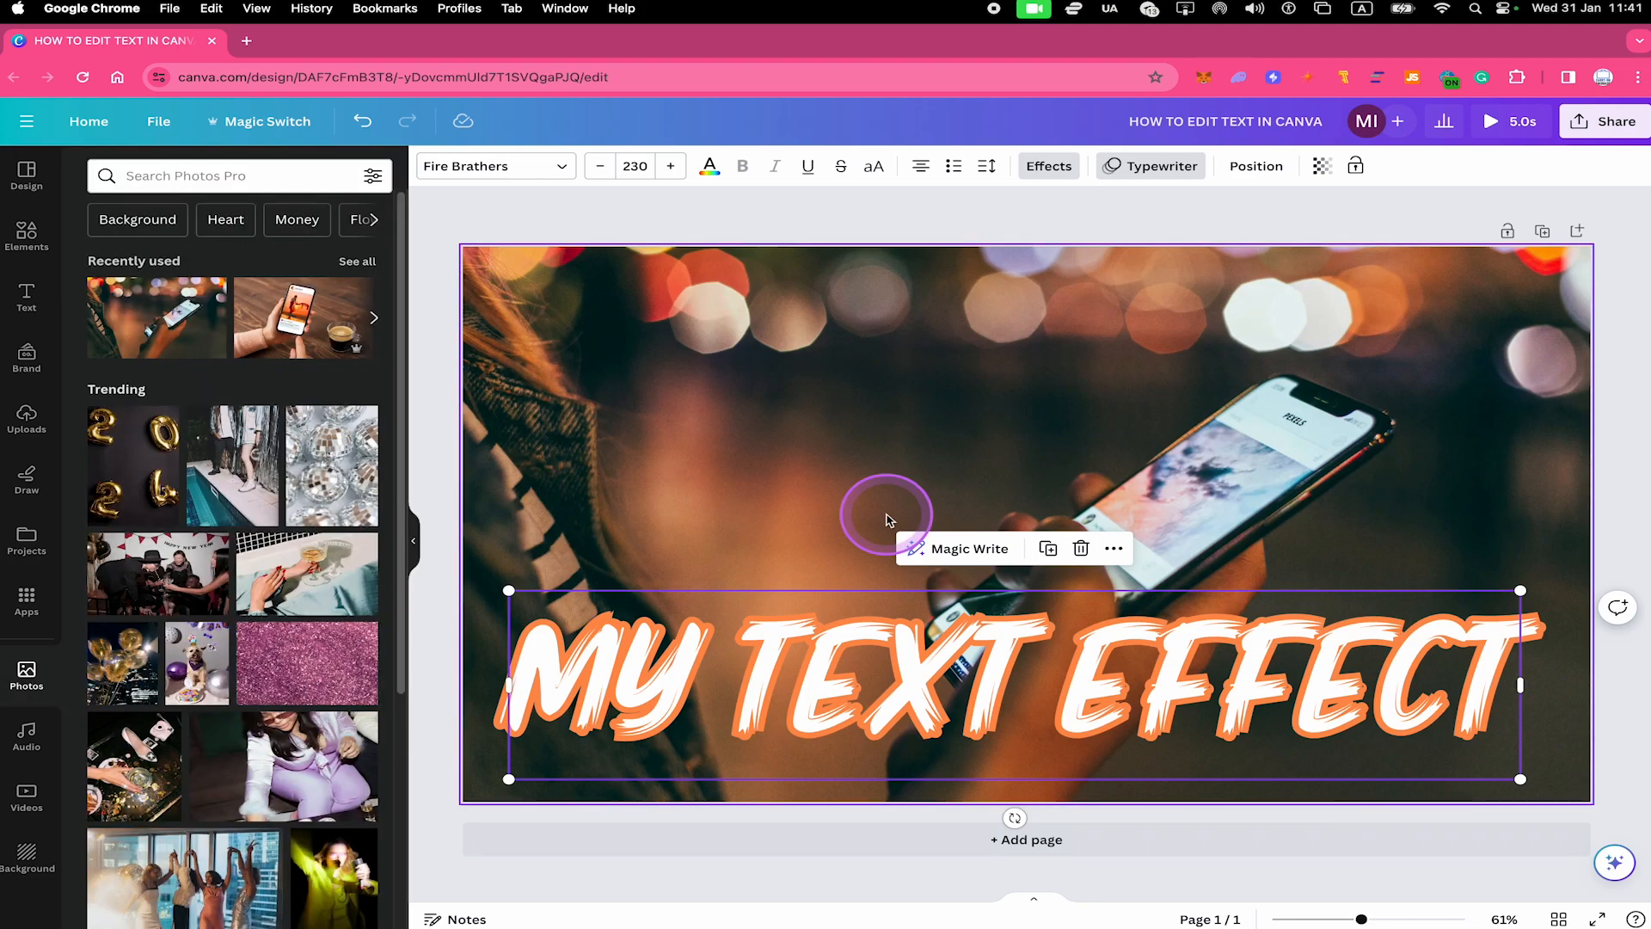